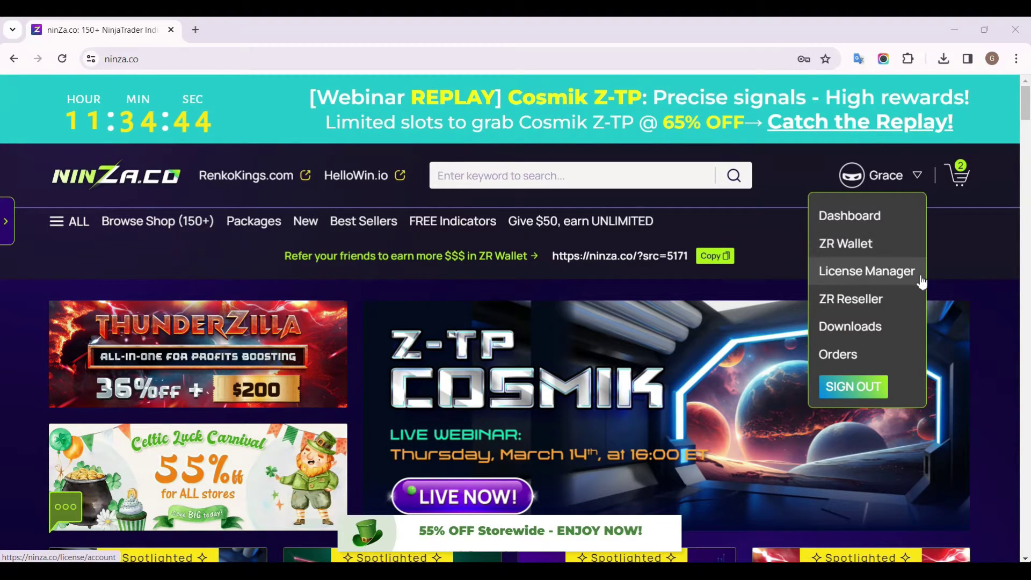
# Download NinZaRenko_v6.0_NT8 from the ninZa.co [Free] ninZaRenko downloads, then return to NinjaTrader
pyautogui.click(905, 338)
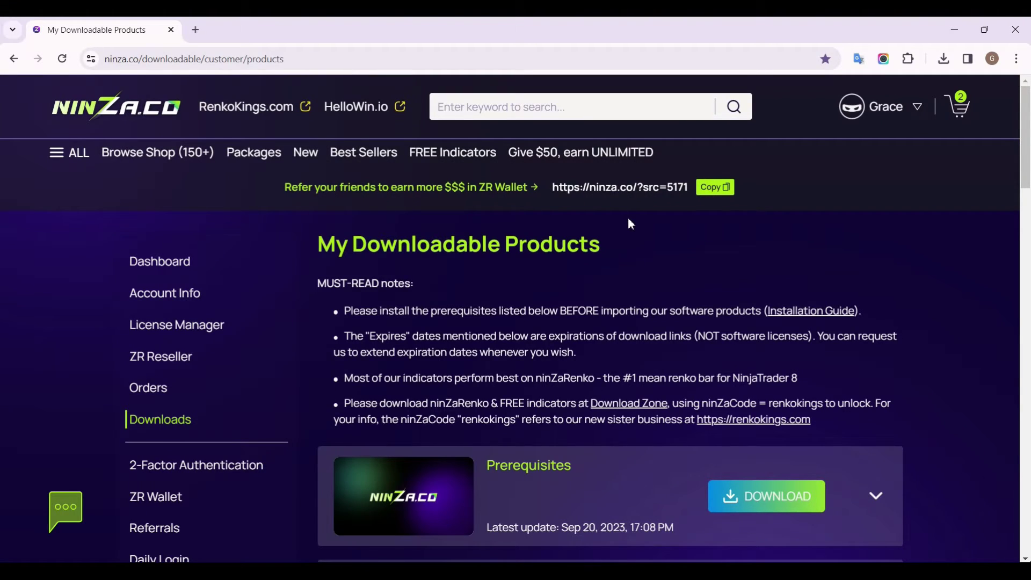
pyautogui.scroll(-5, 631, 224)
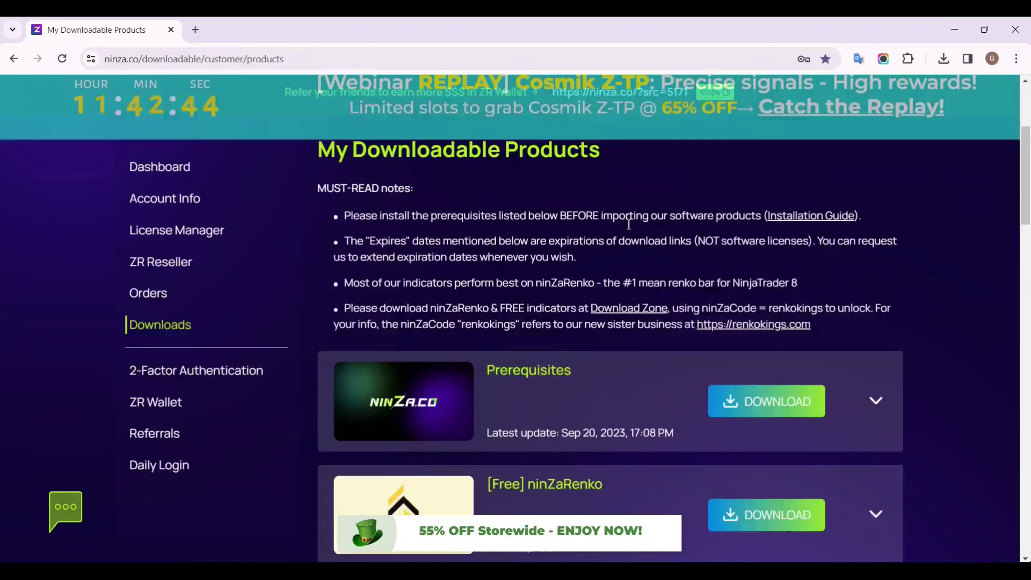
pyautogui.scroll(-3, 623, 247)
pyautogui.click(752, 245)
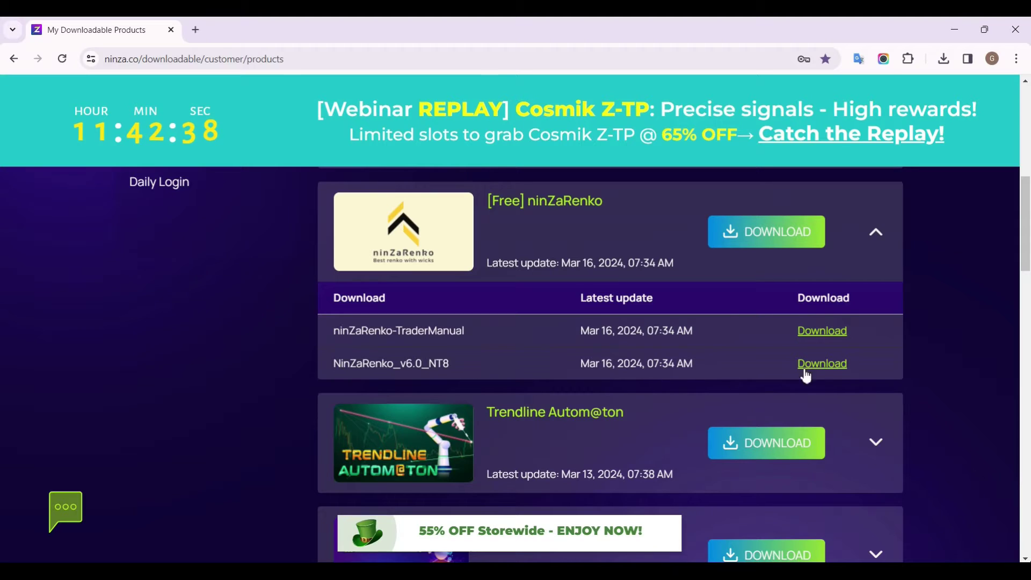
pyautogui.hotkey('alt', 'Tab')
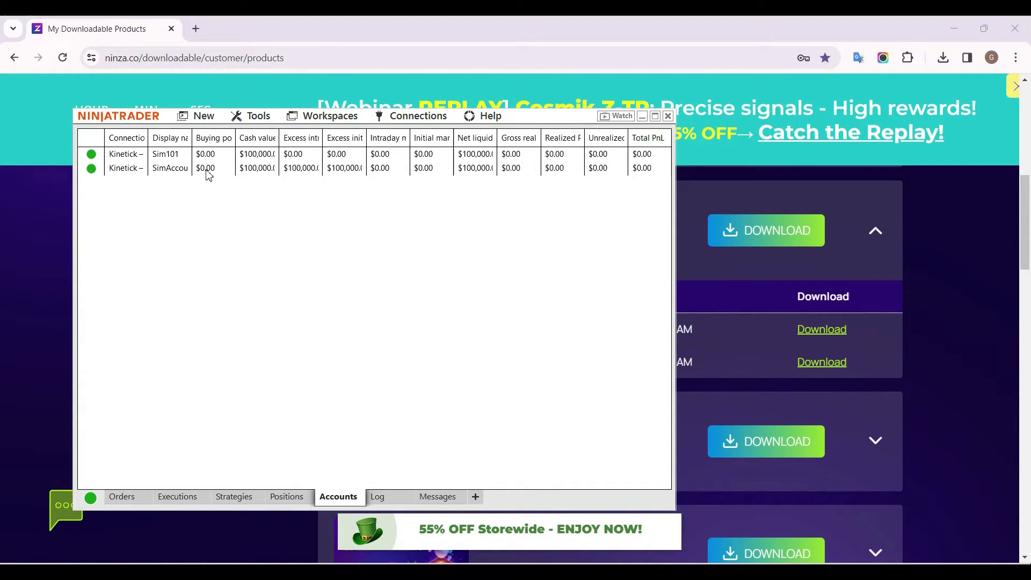
# Import the ninZaRenko_v6.0_NT8 archive as a NinjaScript Add-On and acknowledge the success message
pyautogui.click(261, 117)
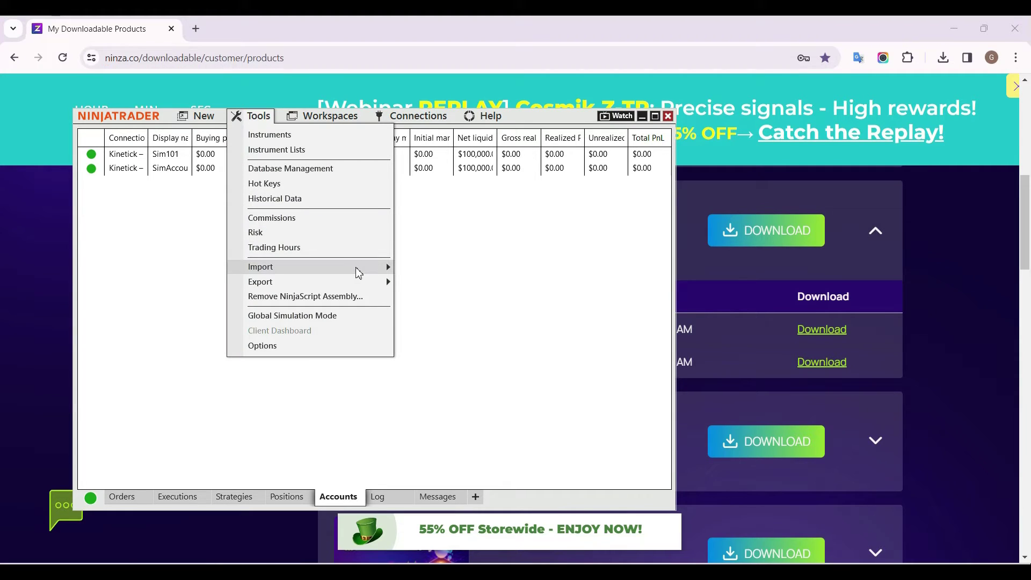
pyautogui.moveTo(306, 266)
pyautogui.click(509, 305)
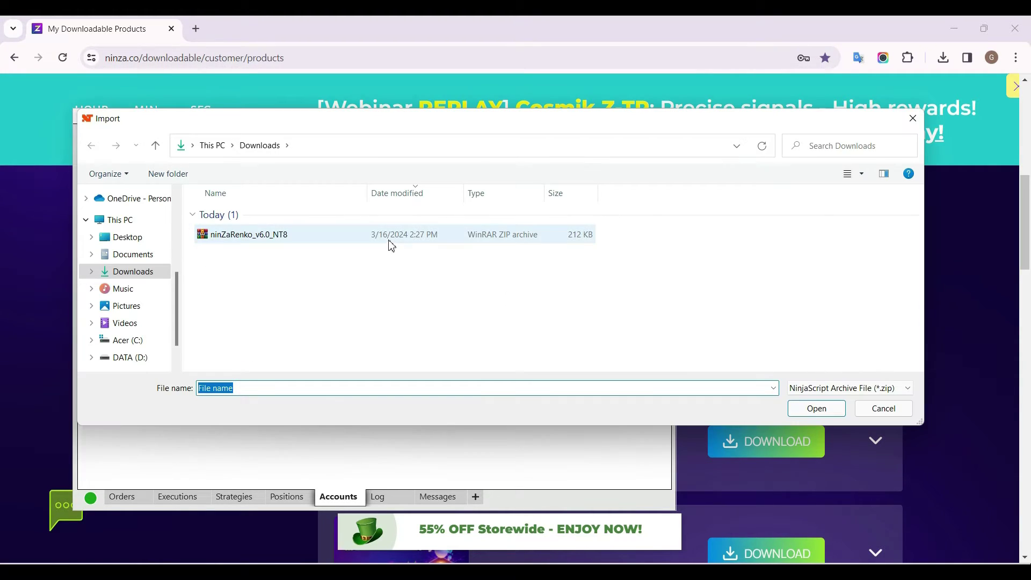
pyautogui.click(389, 234)
pyautogui.click(806, 409)
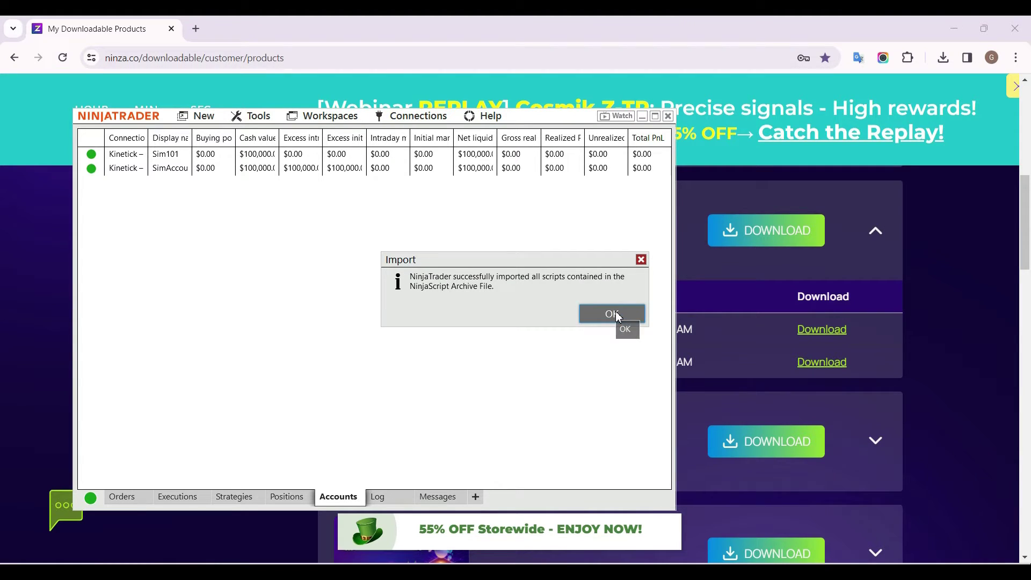
pyautogui.click(617, 316)
# Create a new NQ JUN24 chart with ninZaRenko bars, brick size 8 and trend threshold 4
pyautogui.click(214, 119)
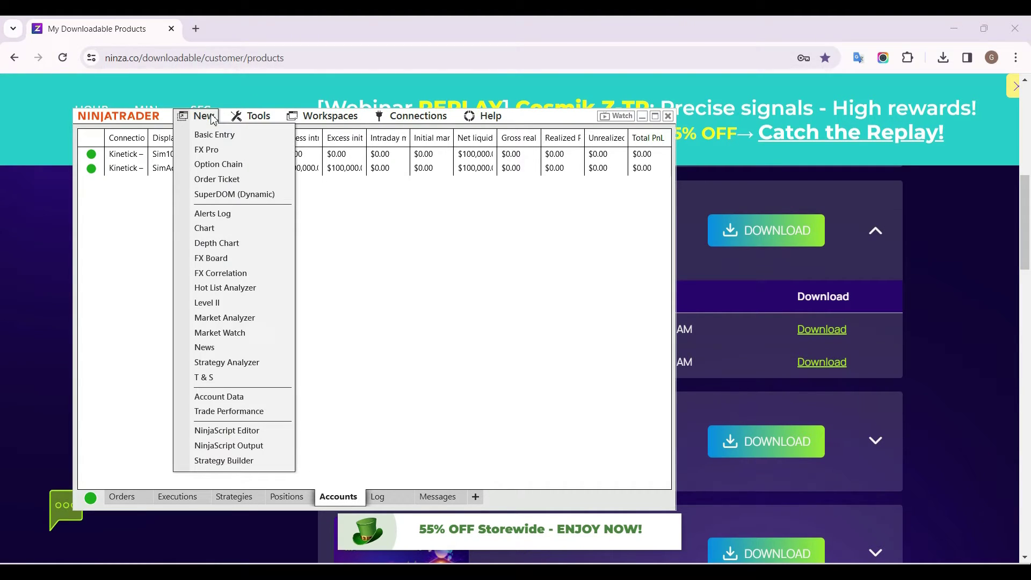
pyautogui.click(213, 237)
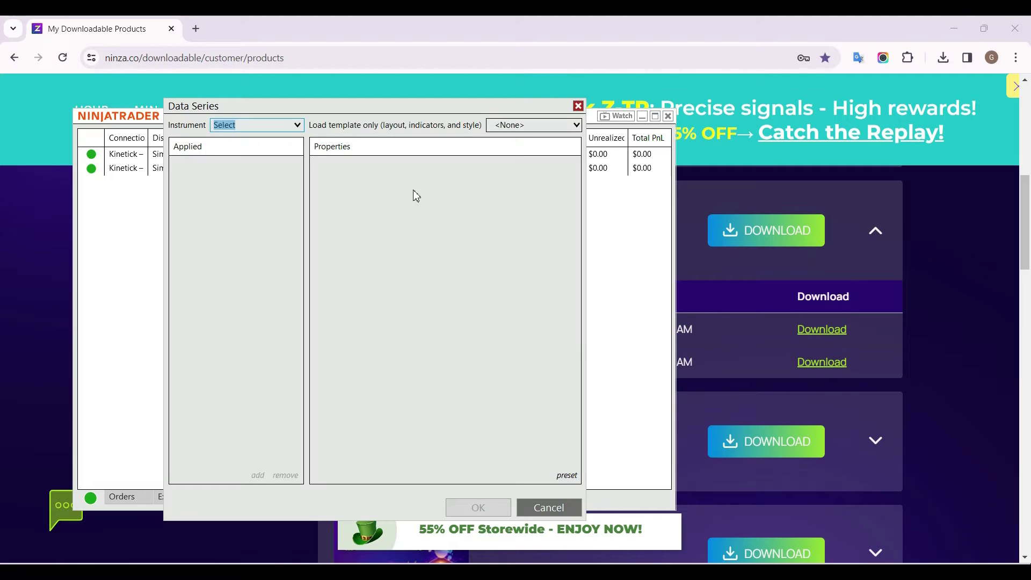
pyautogui.click(263, 125)
pyautogui.click(258, 142)
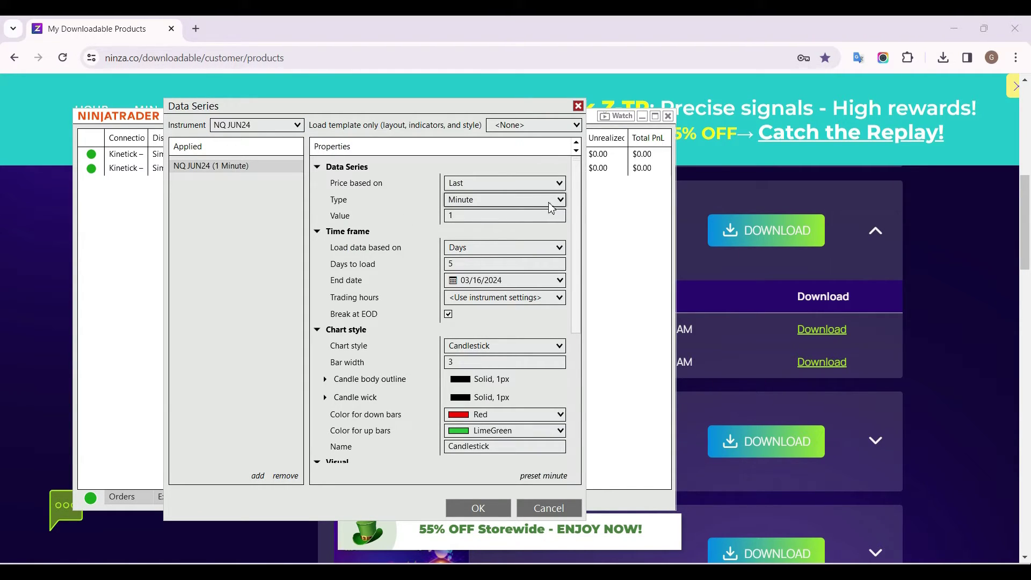
pyautogui.click(560, 200)
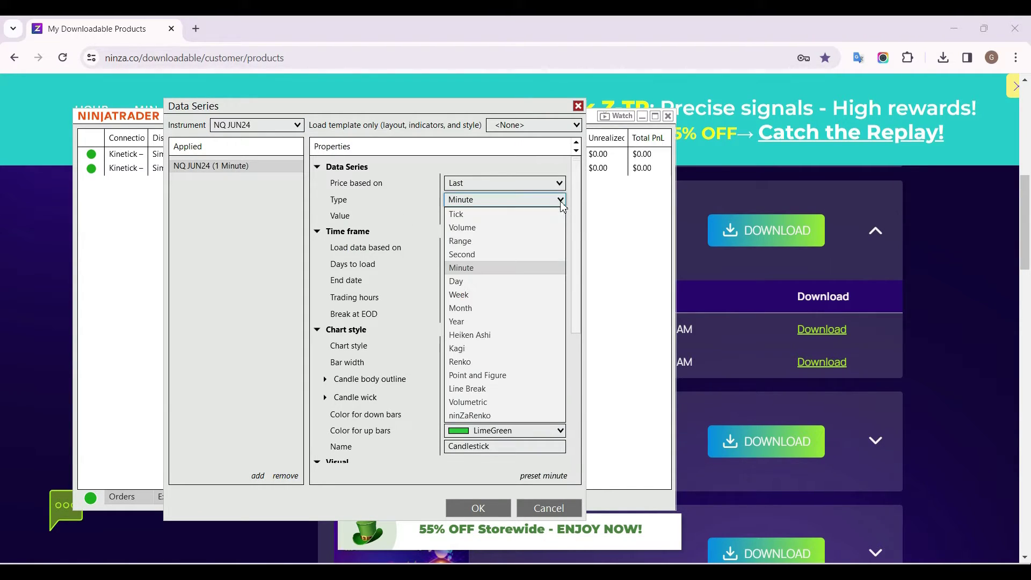
pyautogui.click(548, 416)
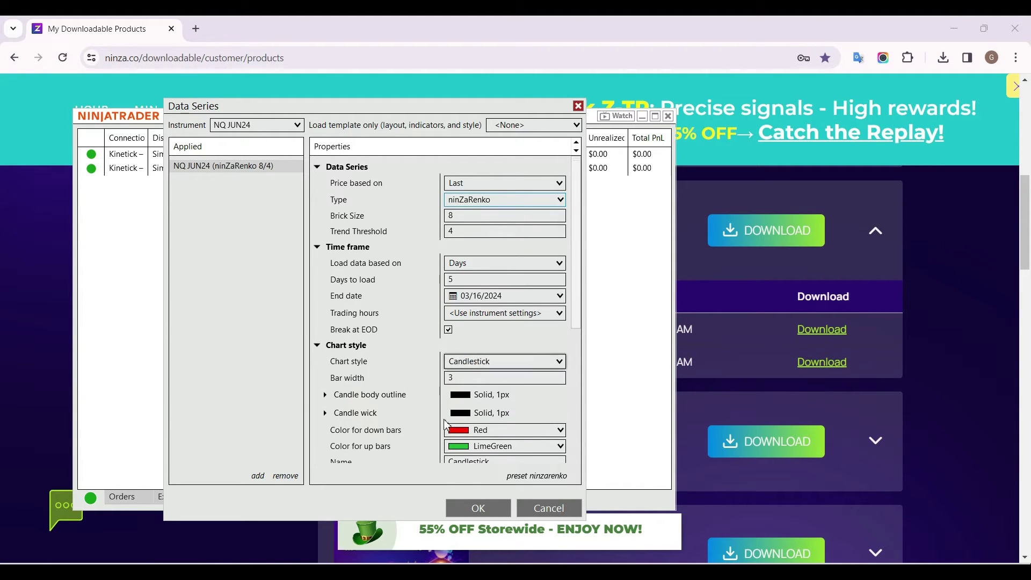
pyautogui.click(479, 509)
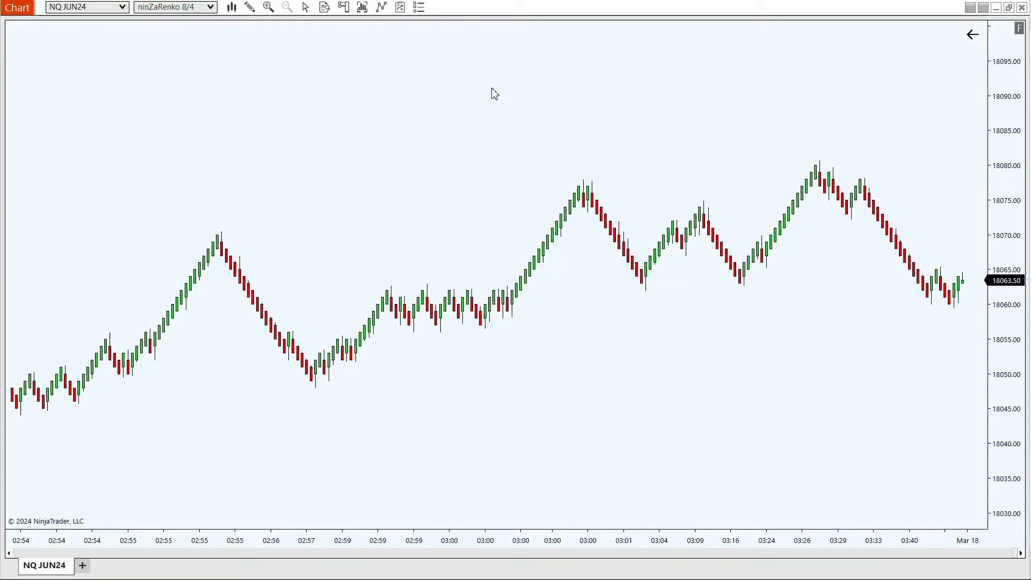
# Raise the chart's ninZaRenko brick size from 8 to 12
pyautogui.rightClick(495, 94)
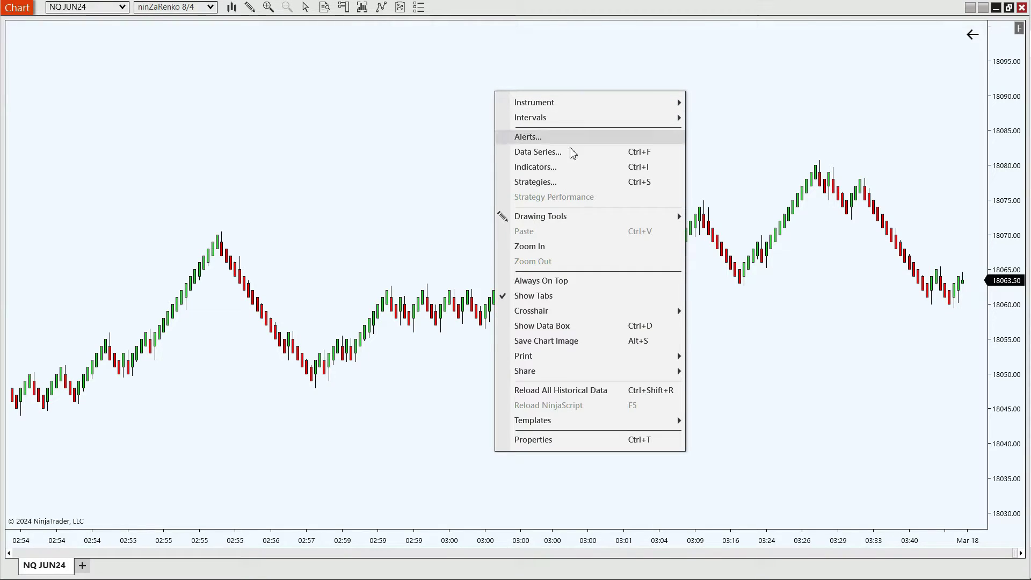
pyautogui.click(598, 152)
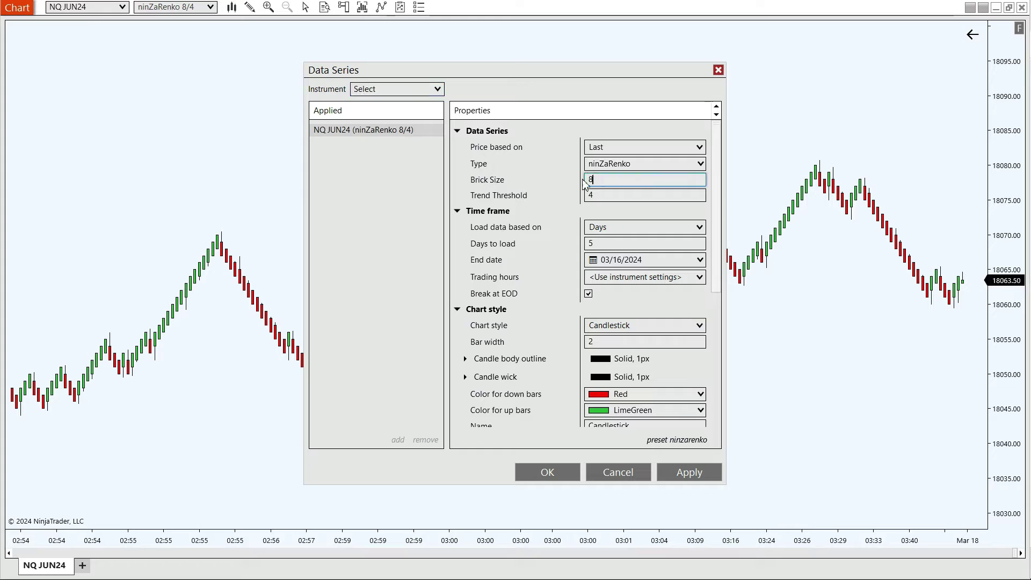
pyautogui.moveTo(645, 179); pyautogui.dragTo(574, 185)
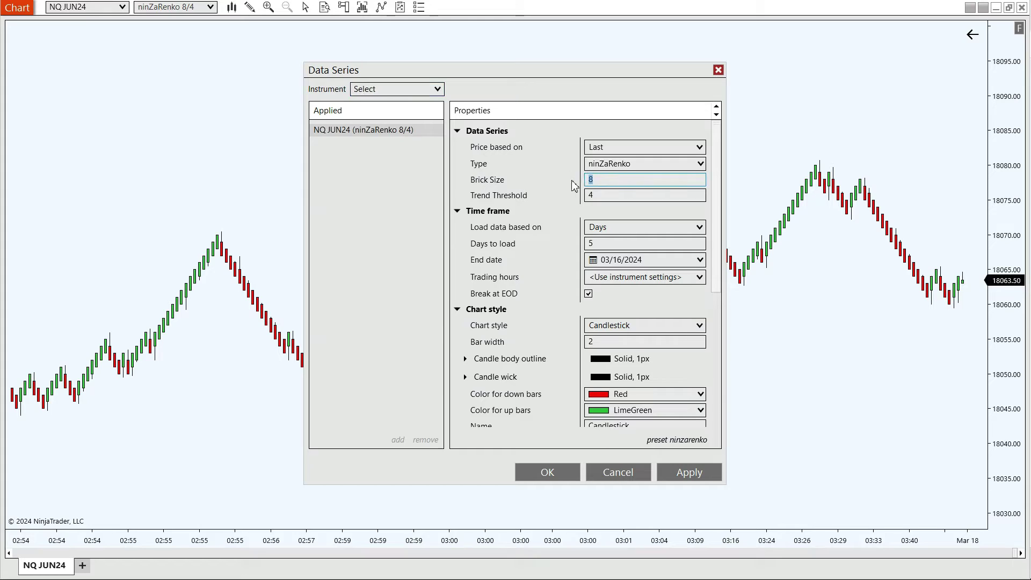
pyautogui.write('12')
pyautogui.click(524, 466)
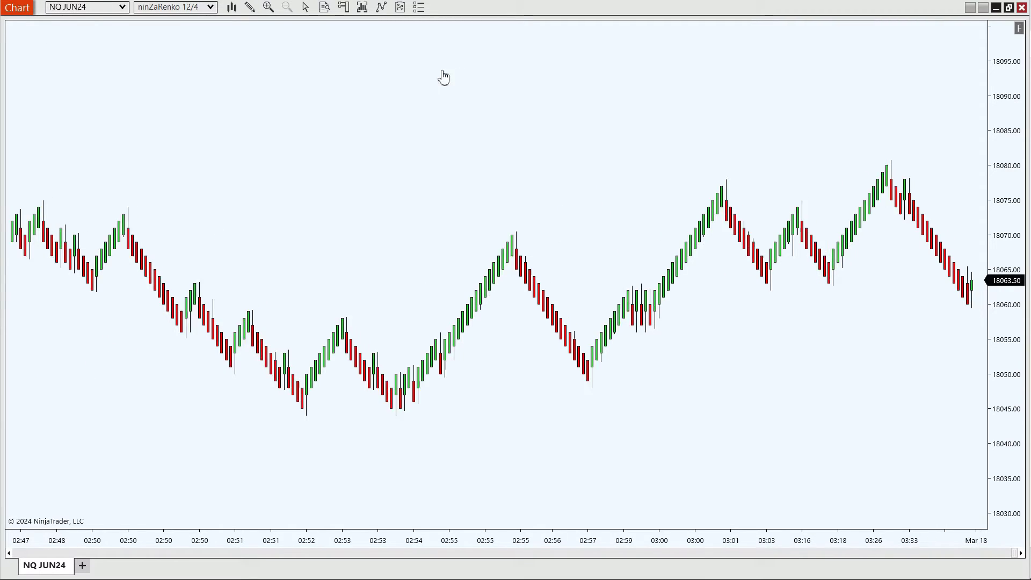
pyautogui.moveTo(276, 97)
pyautogui.mouseDown()
pyautogui.moveTo(466, 104)
pyautogui.moveTo(127, 111)
pyautogui.mouseUp()
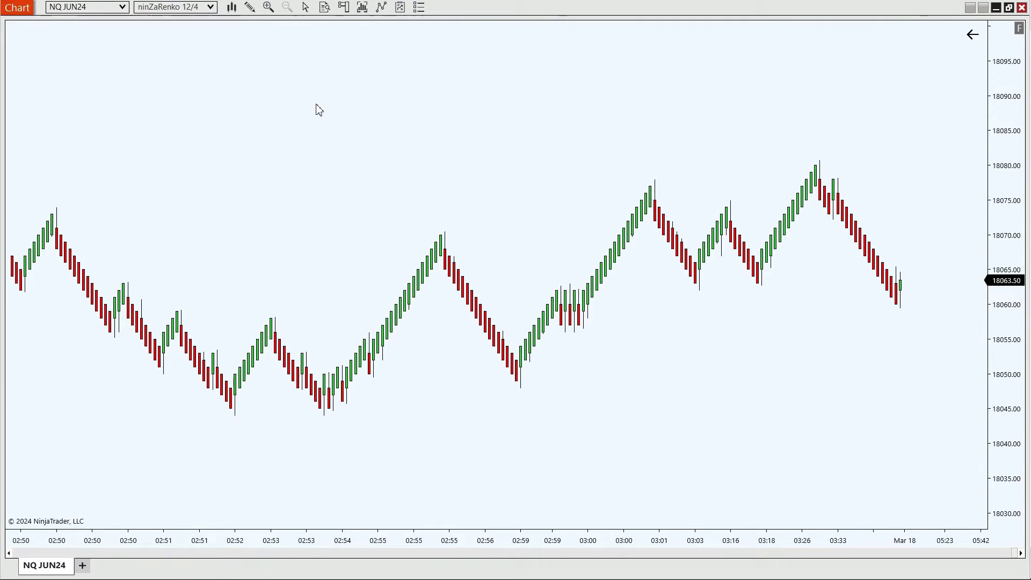
# Raise the brick size to 20 and restore automatic price scaling on the chart
pyautogui.rightClick(424, 82)
pyautogui.click(507, 140)
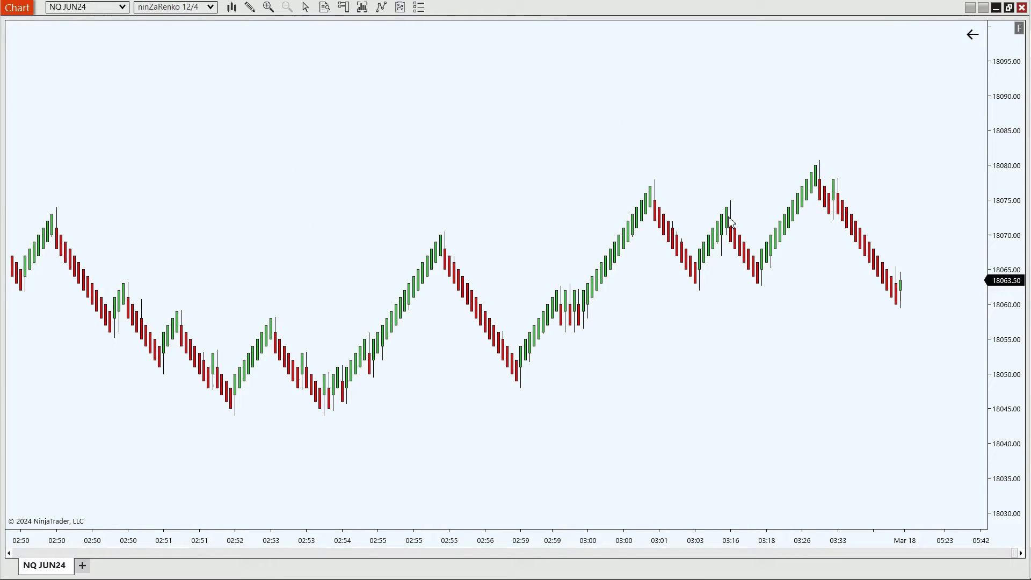
pyautogui.doubleClick(606, 181)
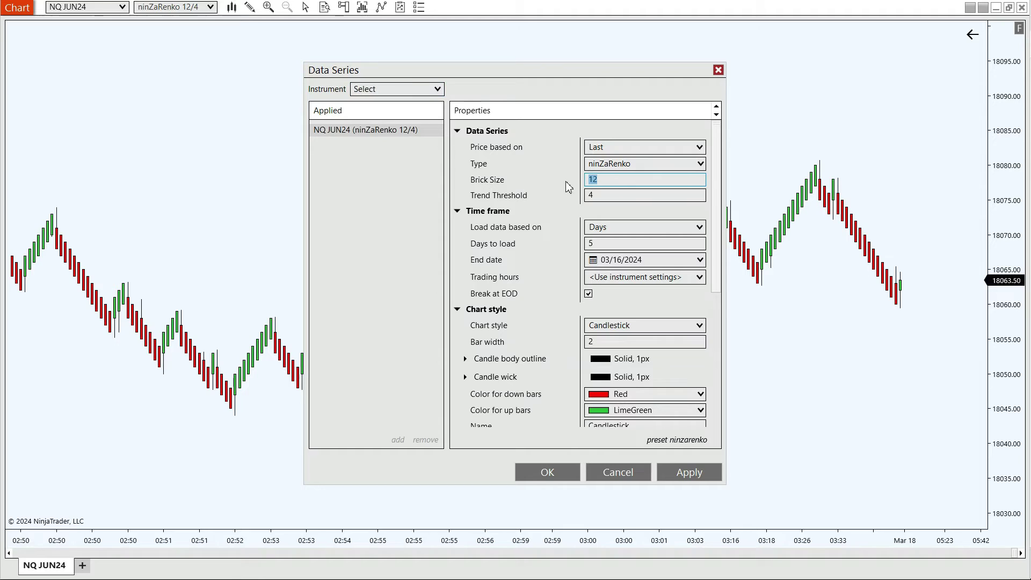
pyautogui.write('20')
pyautogui.click(547, 472)
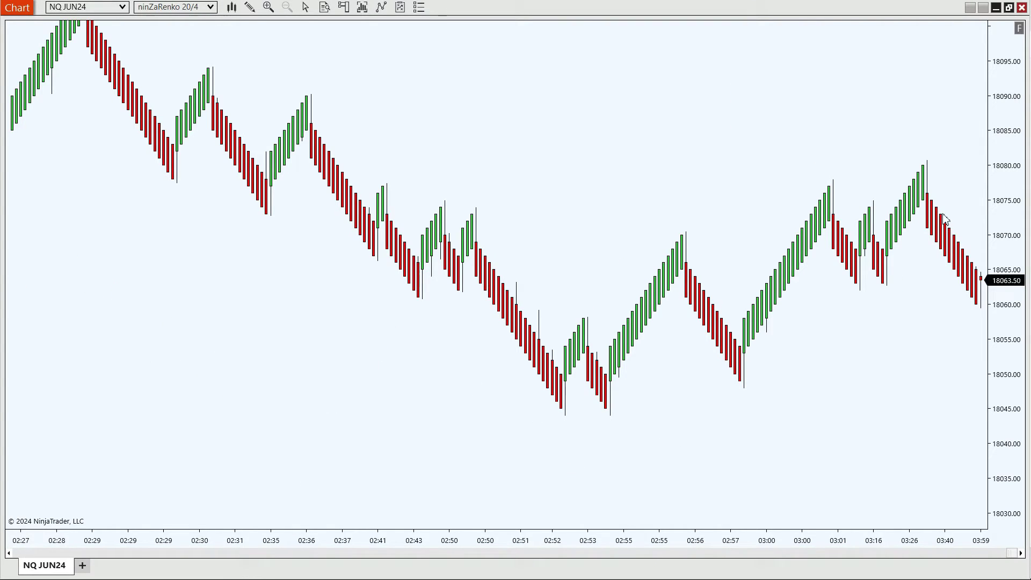
pyautogui.click(1019, 29)
pyautogui.scroll(3, 434, 169)
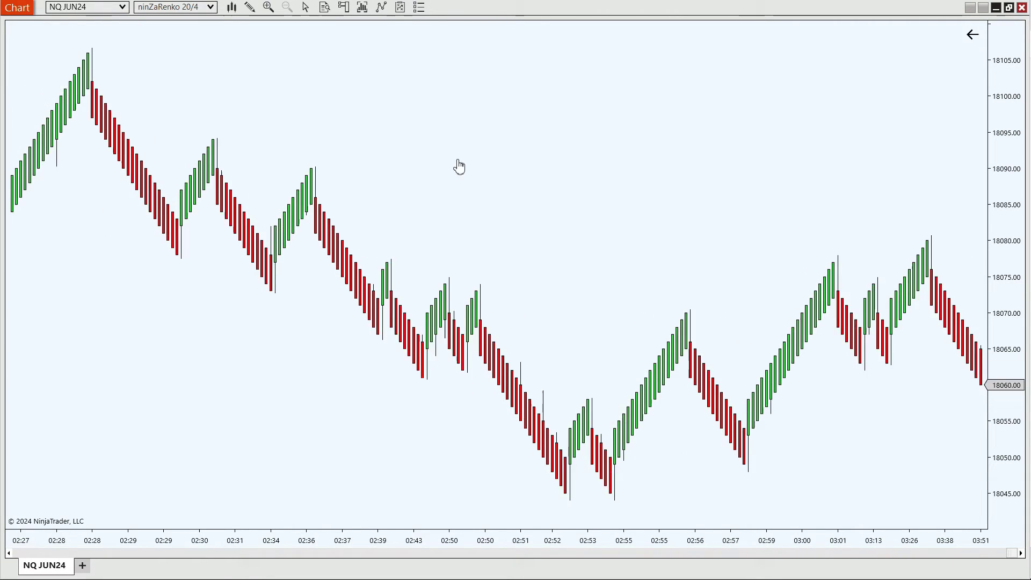
pyautogui.scroll(3, 460, 166)
pyautogui.scroll(3, 664, 166)
pyautogui.scroll(3, 532, 325)
pyautogui.scroll(3, 569, 384)
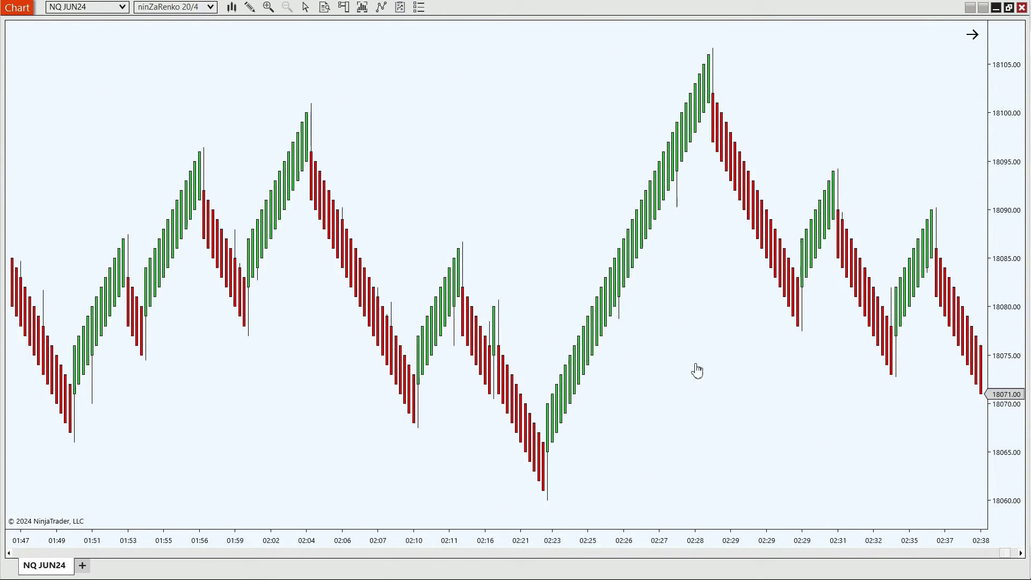
pyautogui.scroll(3, 695, 368)
pyautogui.scroll(3, 460, 430)
pyautogui.scroll(3, 724, 383)
pyautogui.scroll(-3, 838, 357)
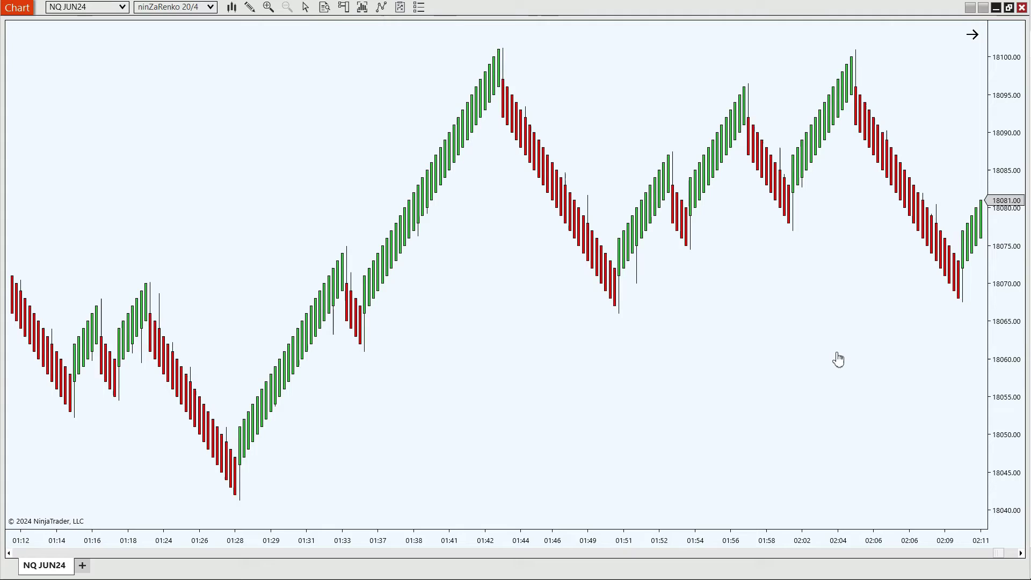
pyautogui.scroll(-1, 800, 359)
pyautogui.scroll(-3, 659, 359)
pyautogui.scroll(-3, 462, 360)
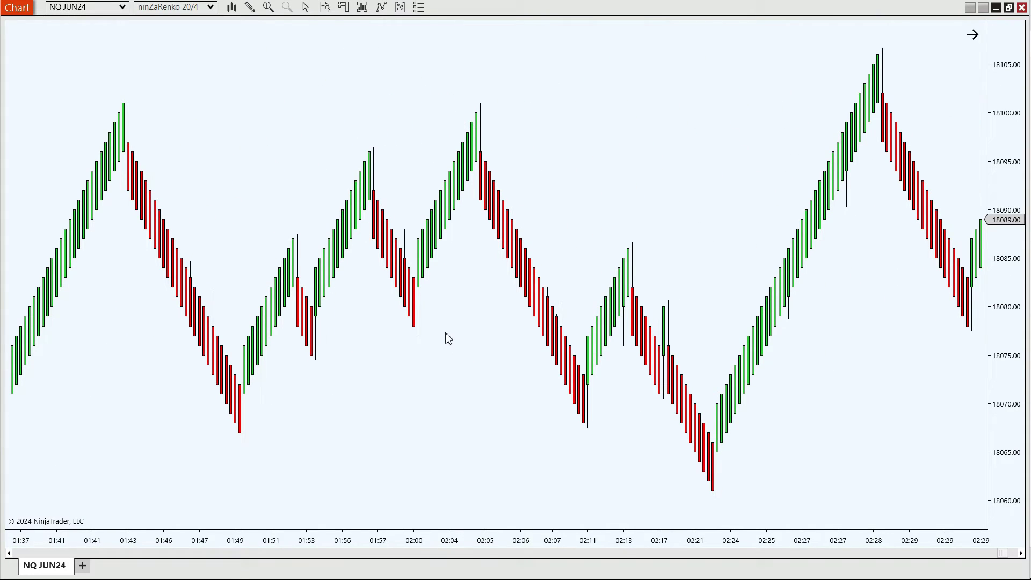
# Add ninZaRenko as a new interval type in the interval preset configuration
pyautogui.click(211, 10)
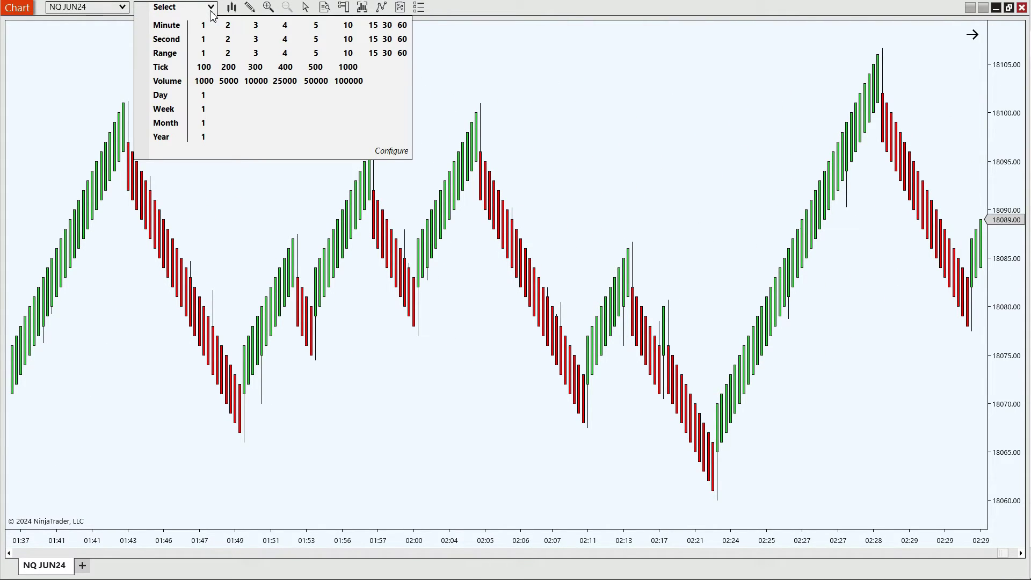
pyautogui.click(408, 158)
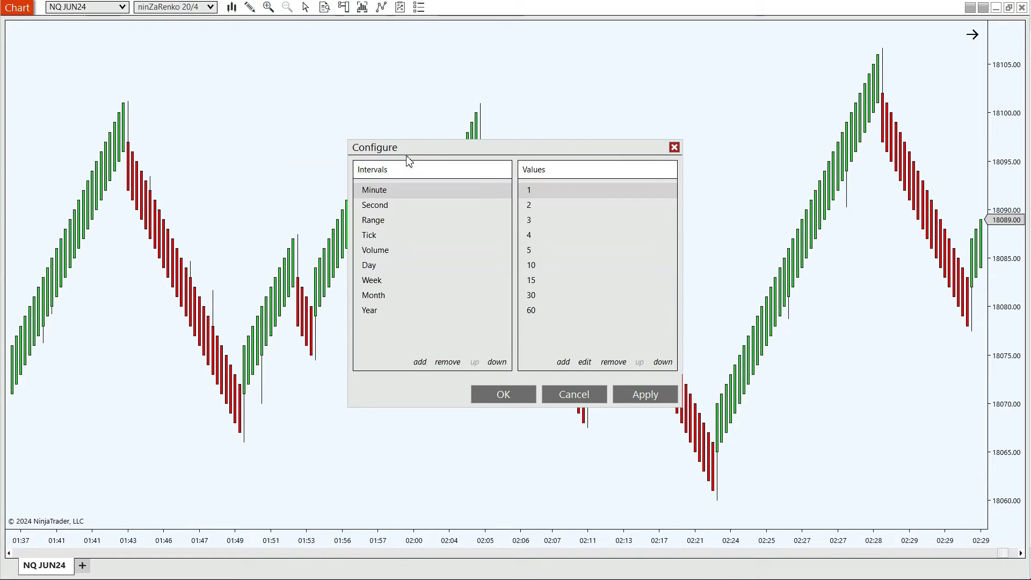
pyautogui.click(422, 366)
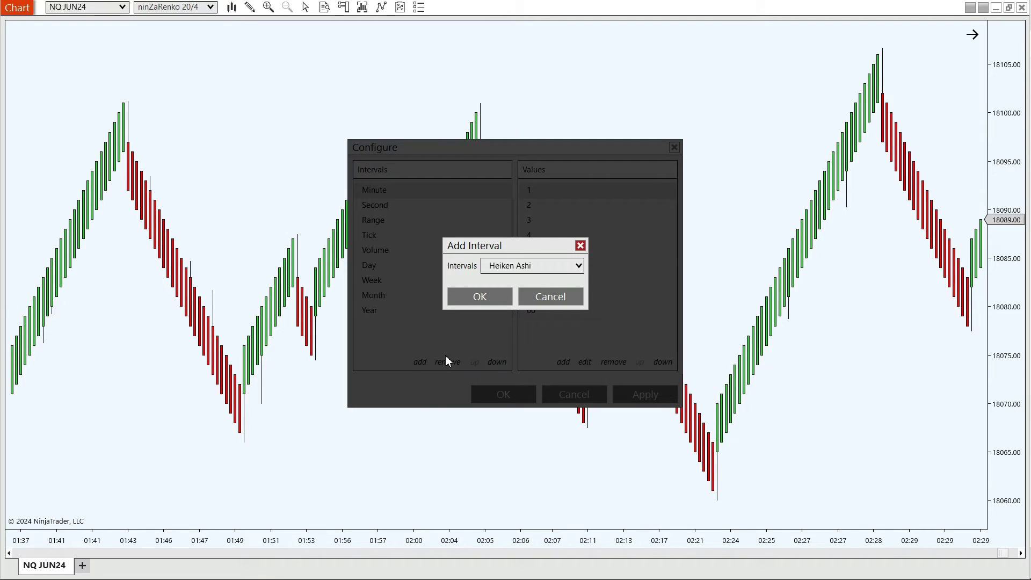
pyautogui.click(579, 265)
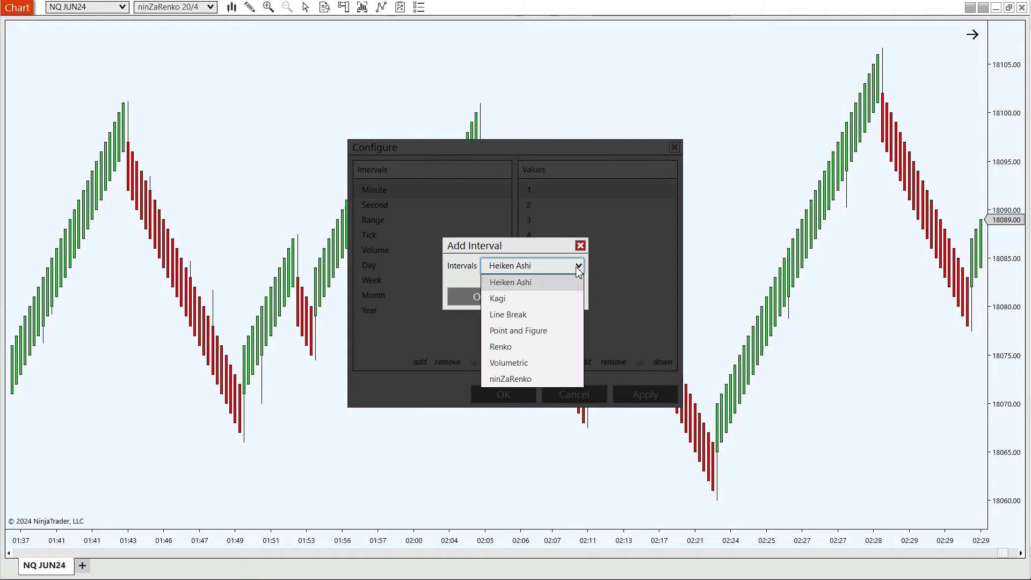
pyautogui.click(567, 379)
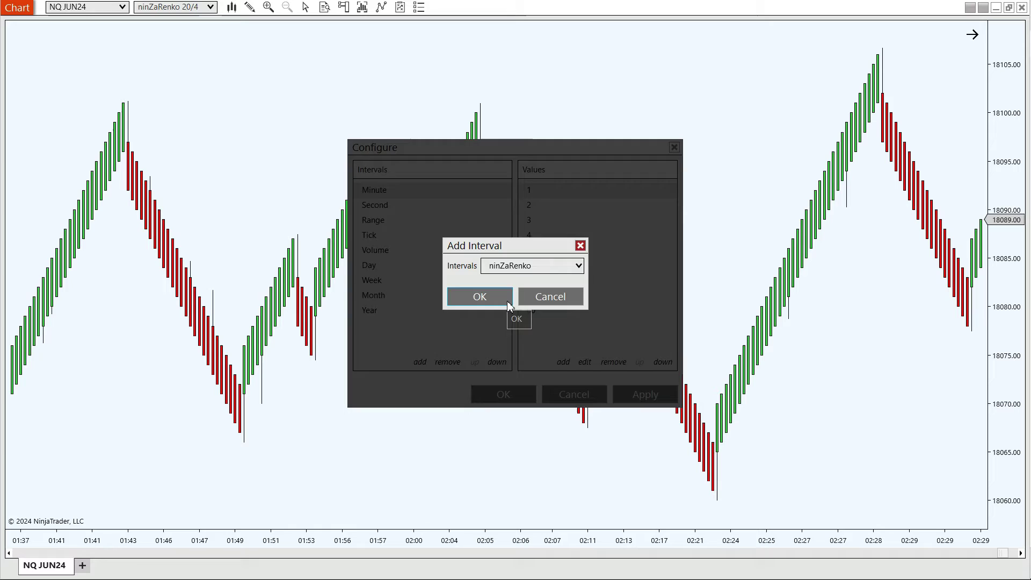
pyautogui.click(507, 301)
# Move ninZaRenko up the interval type list
pyautogui.click(475, 363)
pyautogui.doubleClick(475, 362)
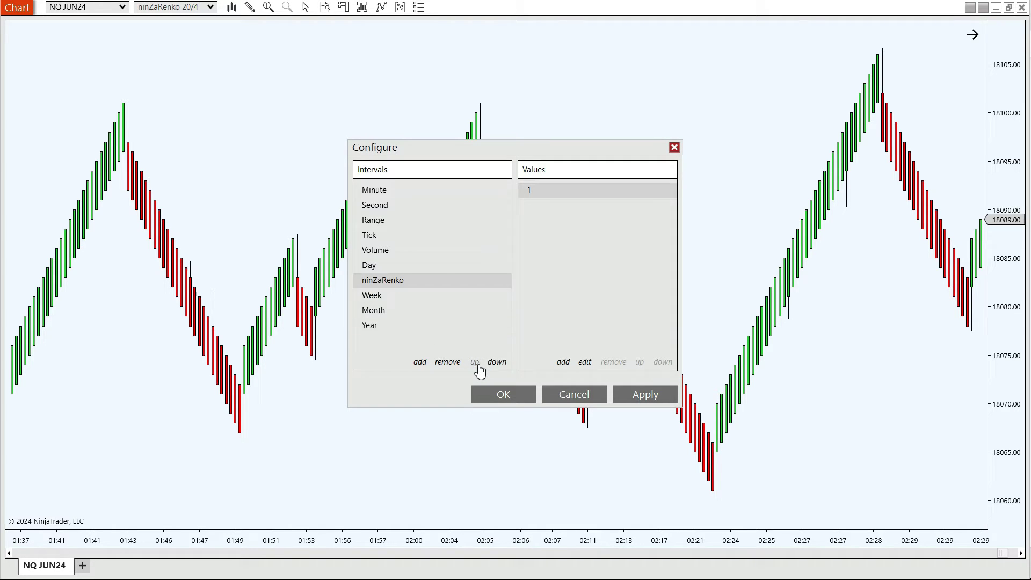
pyautogui.tripleClick(475, 362)
pyautogui.click(475, 362)
# Move ninZaRenko to the top and change its preset to 12/4 (brick 12, threshold 4)
pyautogui.click(476, 362)
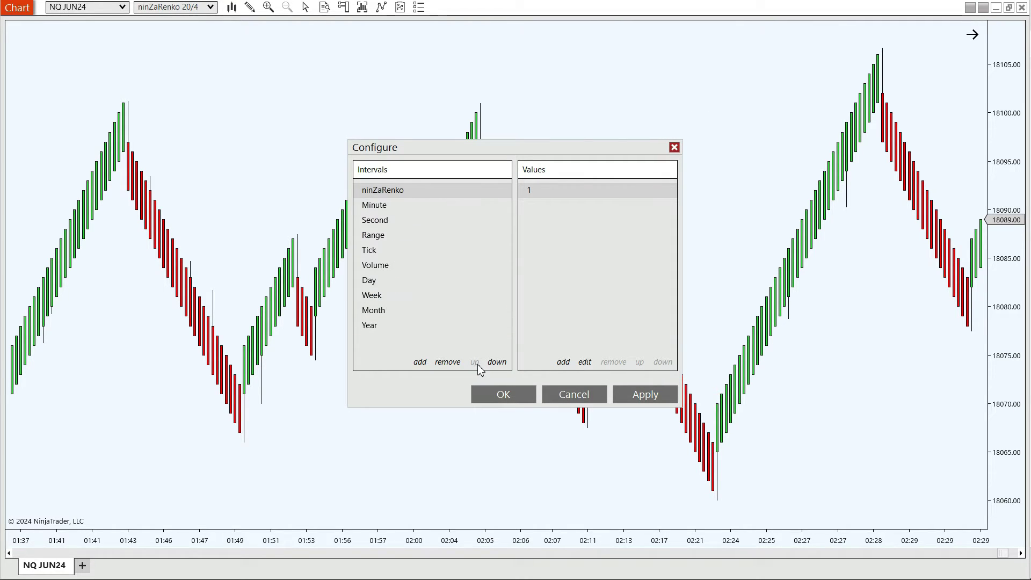
pyautogui.click(588, 364)
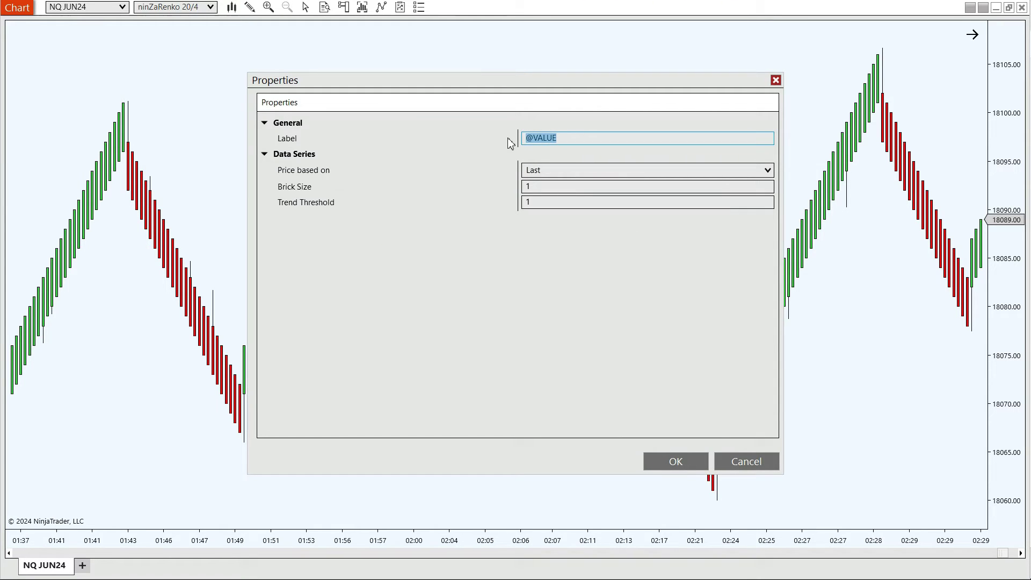
pyautogui.write('12/4')
pyautogui.click(542, 185)
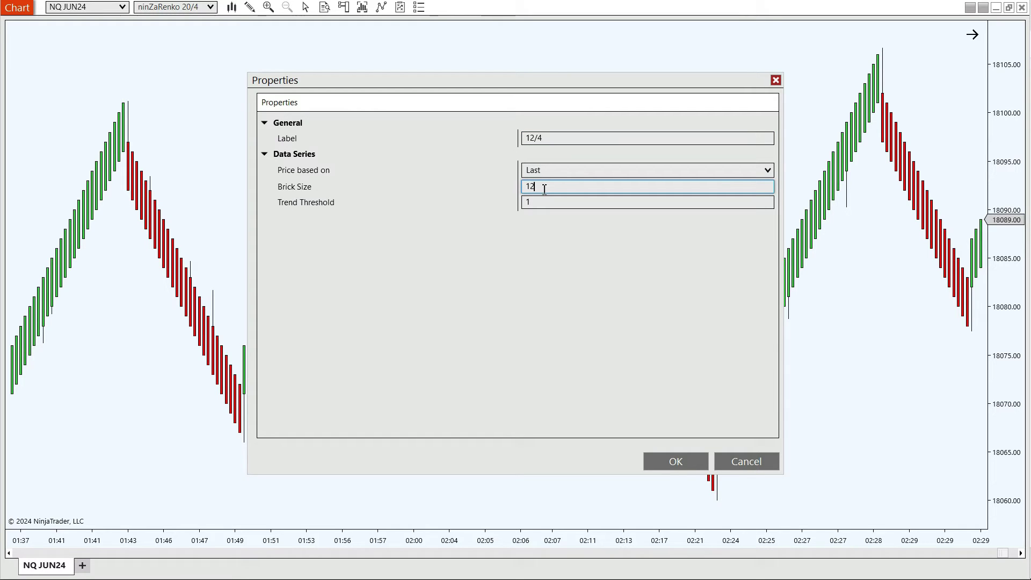
pyautogui.click(549, 201)
pyautogui.write('4')
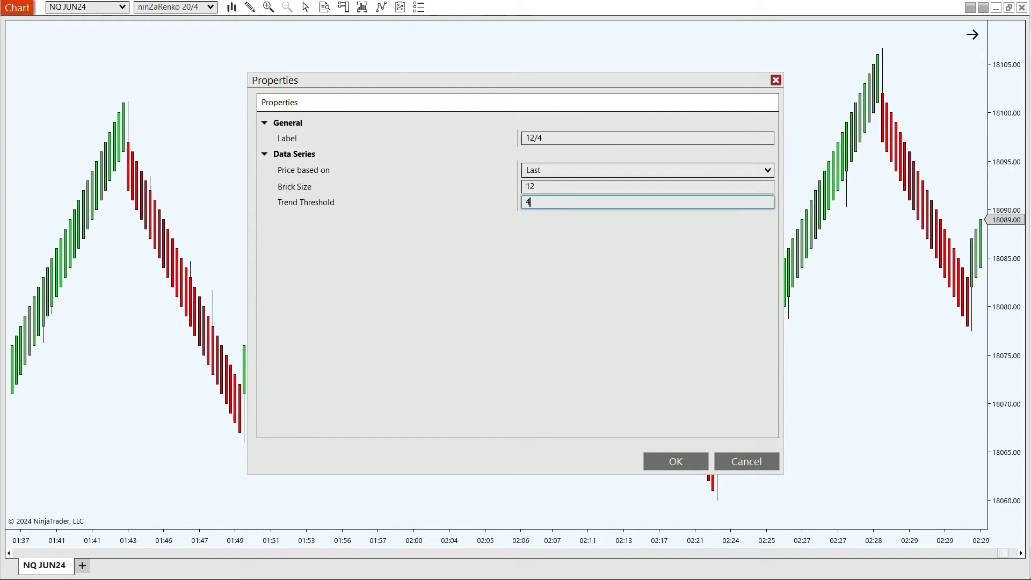
pyautogui.click(685, 461)
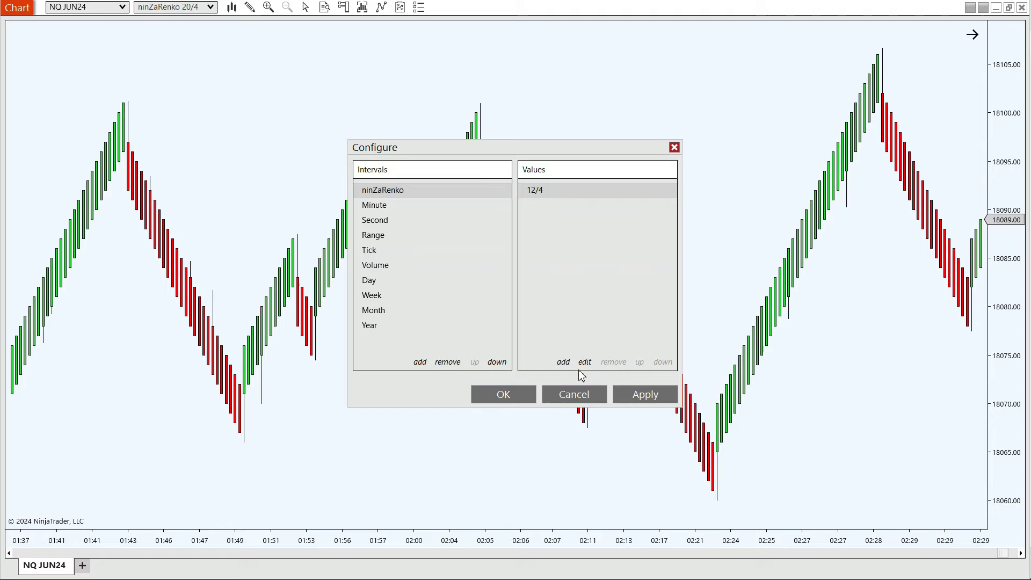
# Fill in a new 9/3 ninZaRenko preset with brick size 9 and trend threshold 3
pyautogui.click(564, 362)
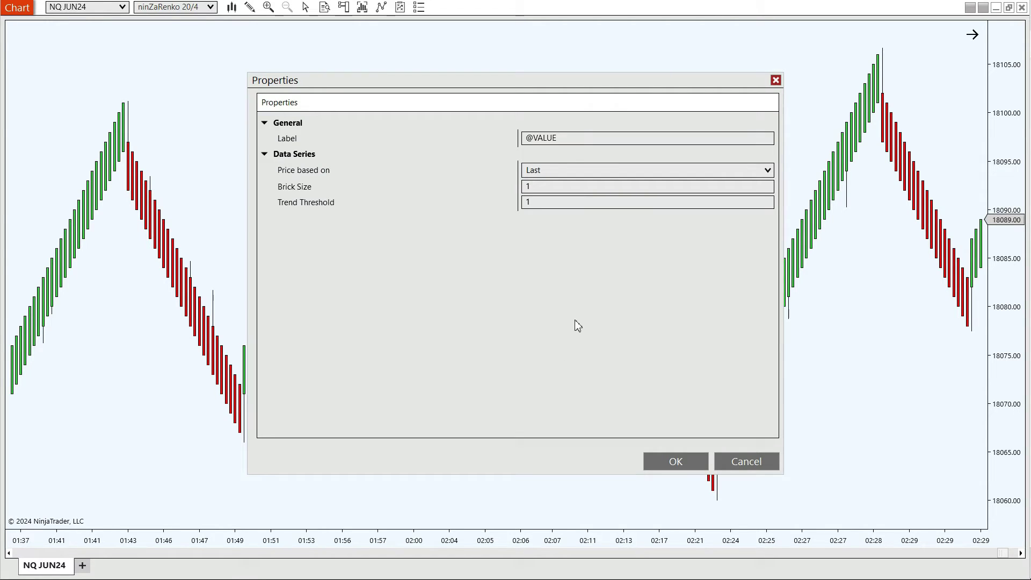
pyautogui.moveTo(568, 139); pyautogui.dragTo(504, 140)
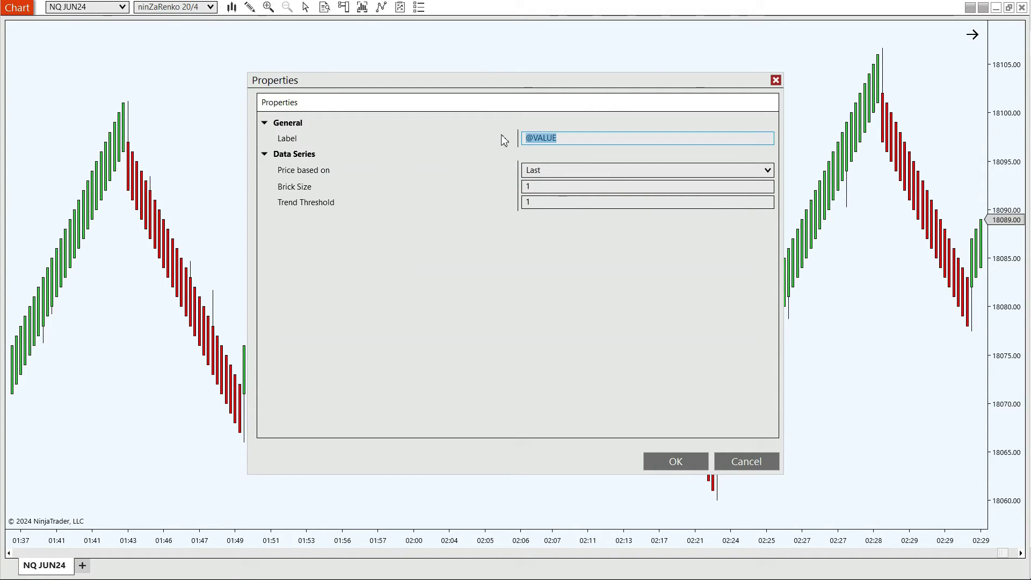
pyautogui.write('9/3')
pyautogui.click(562, 187)
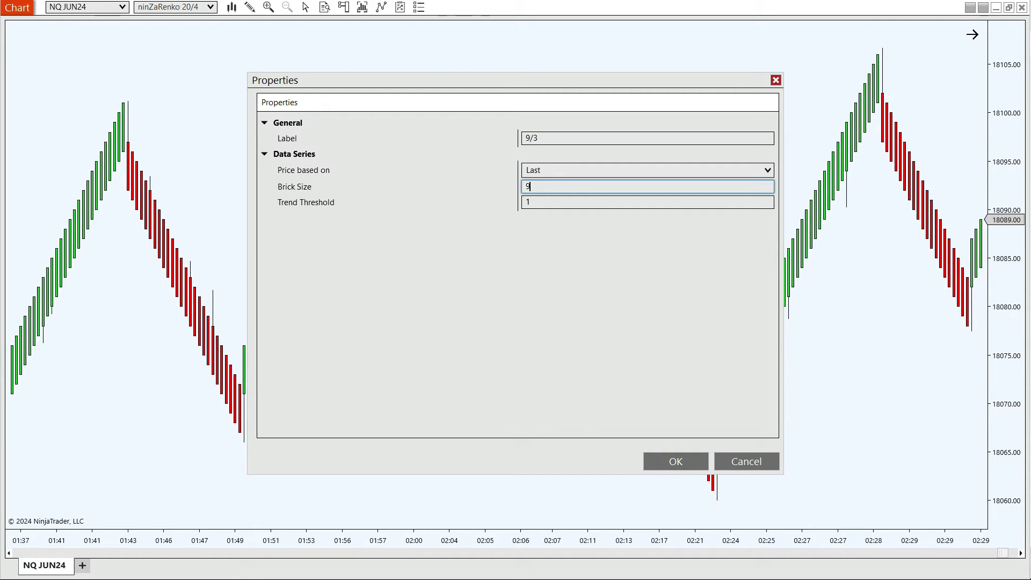
pyautogui.click(538, 203)
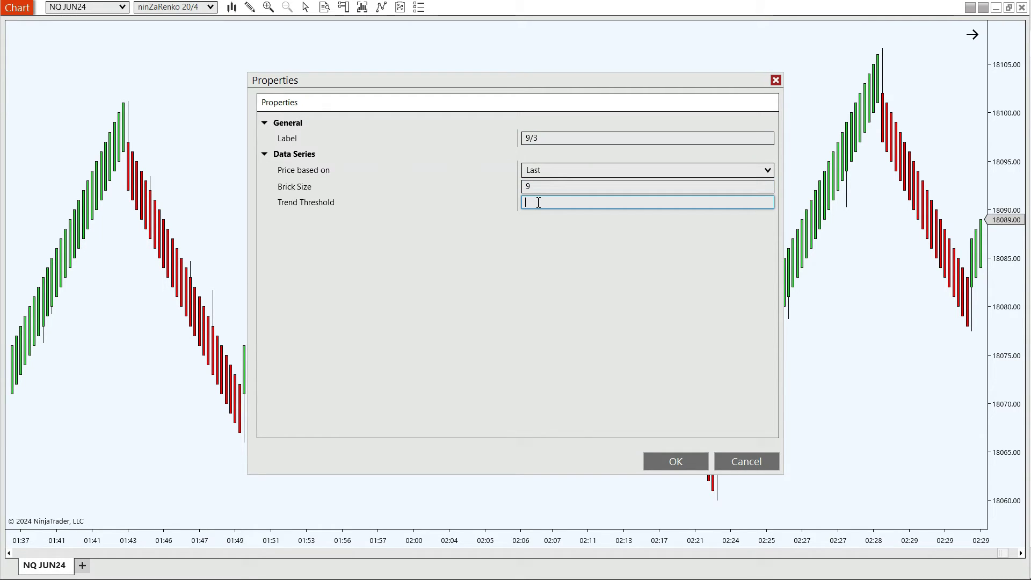
pyautogui.write('3')
# Confirm the 9/3 preset and add an 8/4 preset (brick 8, threshold 4)
pyautogui.click(664, 461)
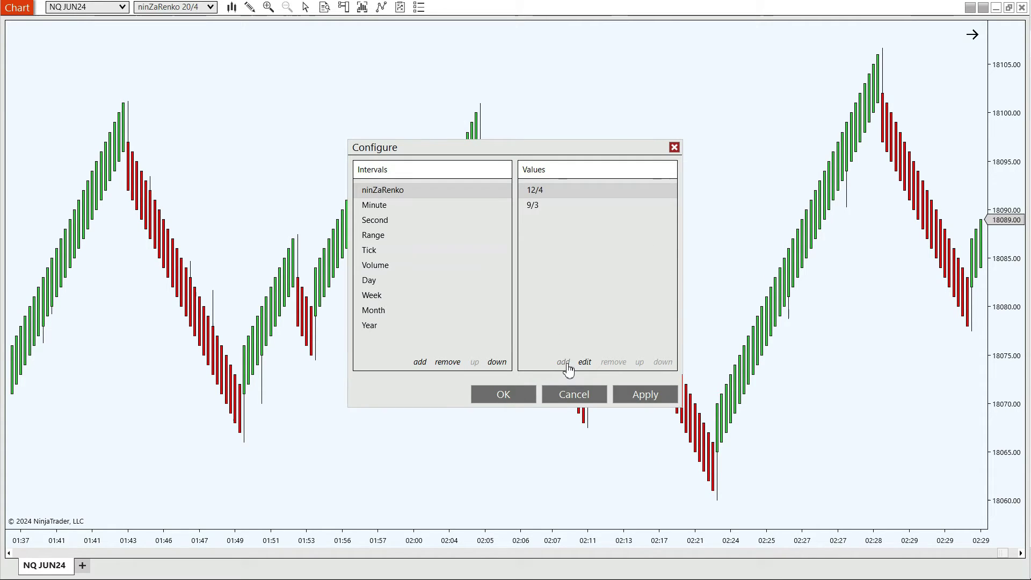
pyautogui.click(563, 361)
pyautogui.moveTo(571, 138); pyautogui.dragTo(490, 138)
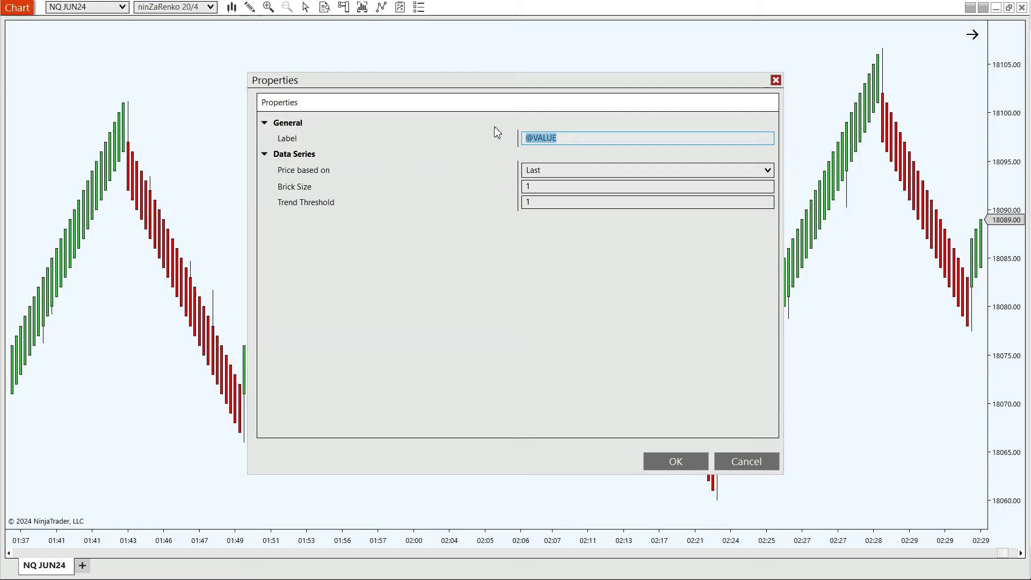
pyautogui.write('8/4')
pyautogui.click(562, 189)
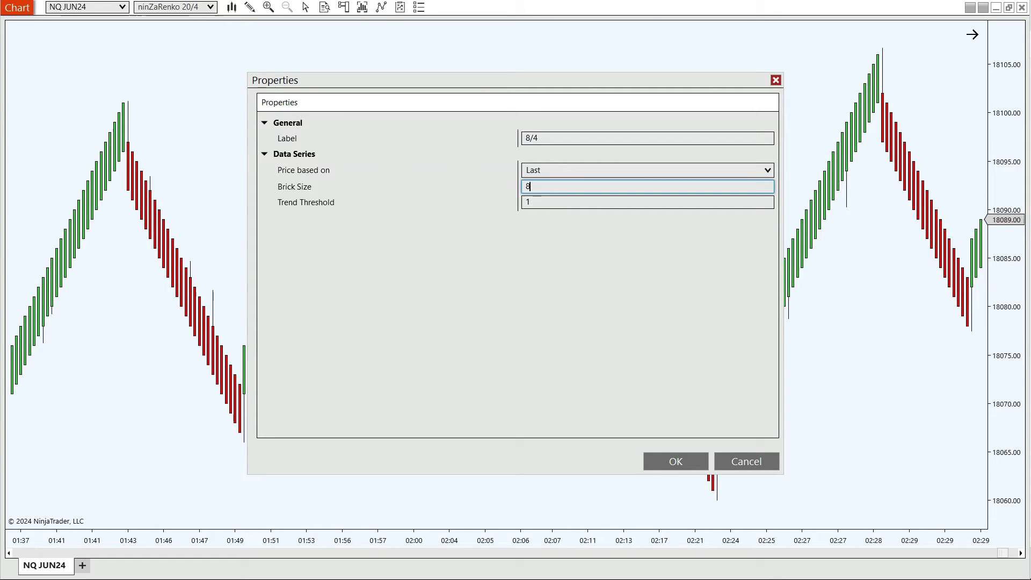
pyautogui.click(573, 201)
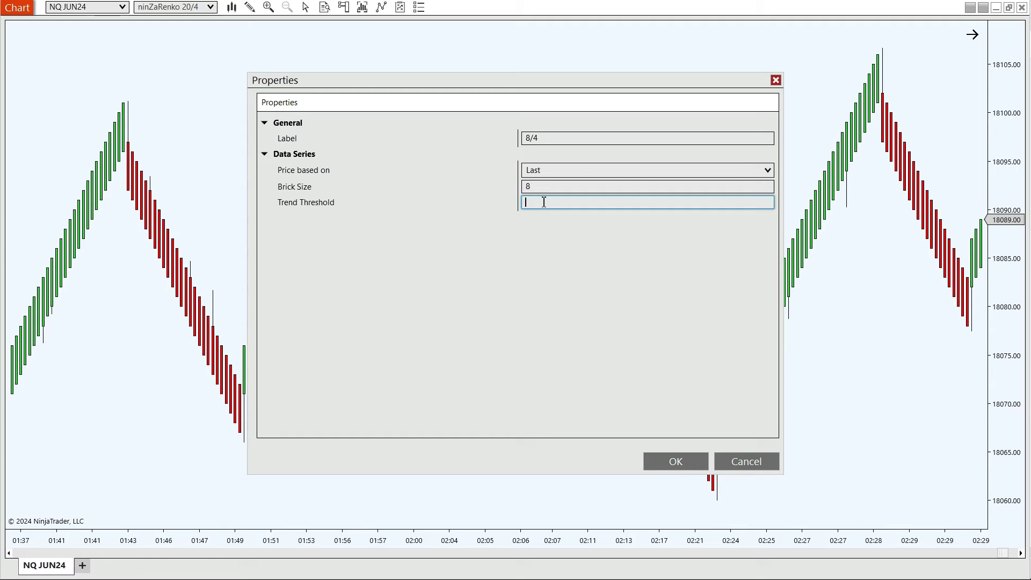
pyautogui.write('4')
pyautogui.click(673, 462)
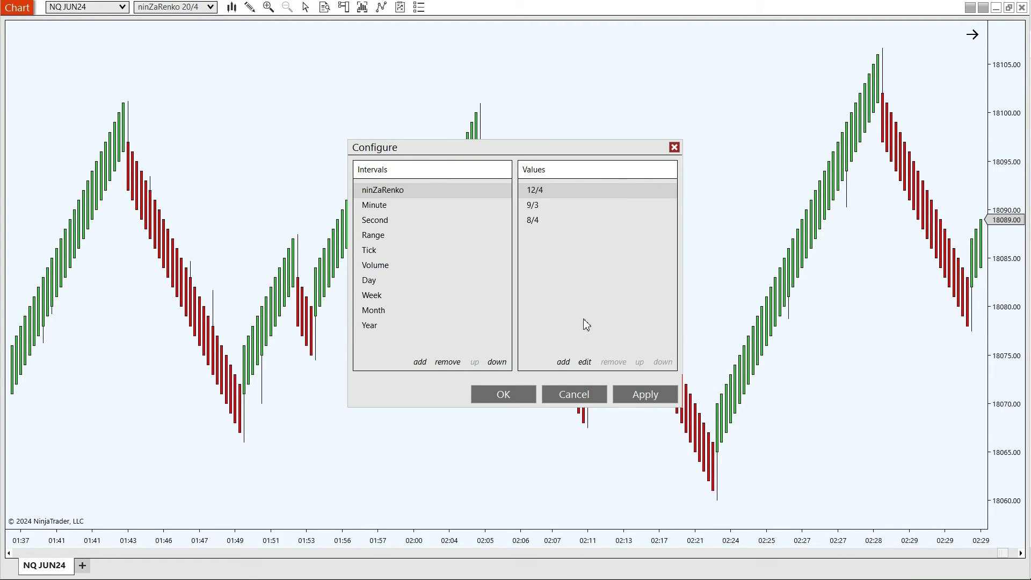
# Add a 6/2 ninZaRenko preset with brick size 6 and trend threshold 2
pyautogui.click(566, 365)
pyautogui.moveTo(577, 138); pyautogui.dragTo(507, 138)
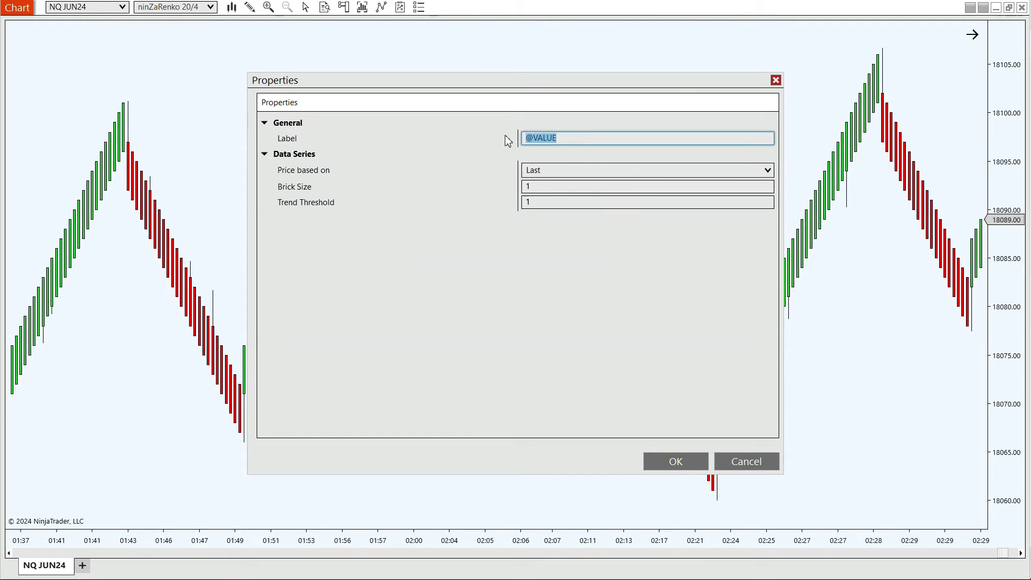
pyautogui.write('6/2')
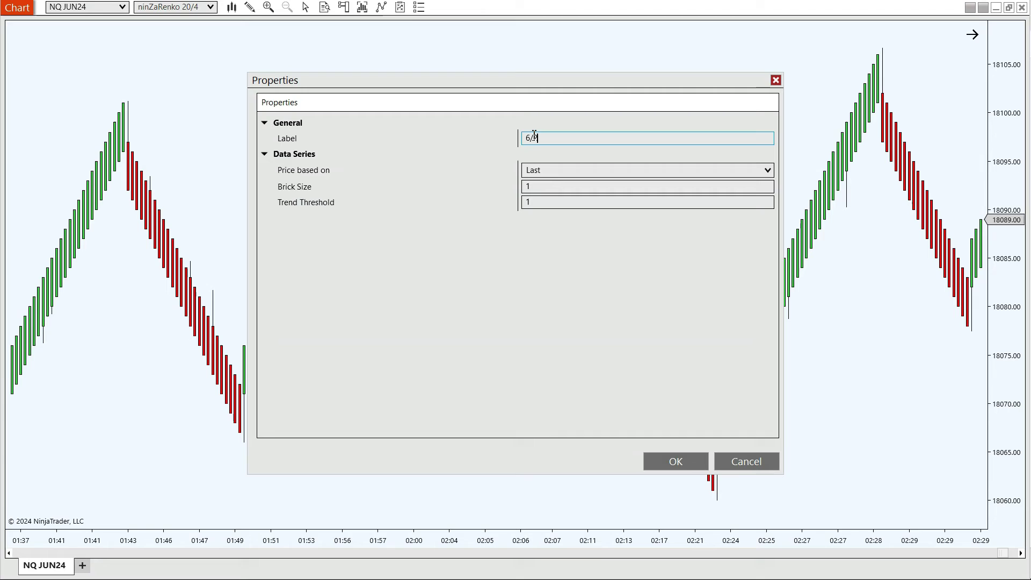
pyautogui.click(541, 187)
pyautogui.write('6')
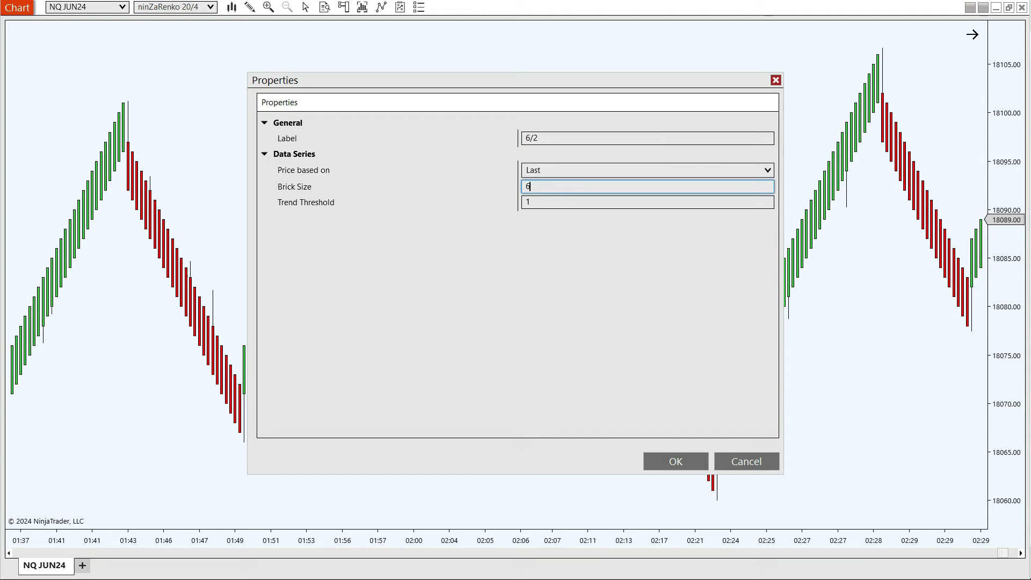
pyautogui.click(543, 202)
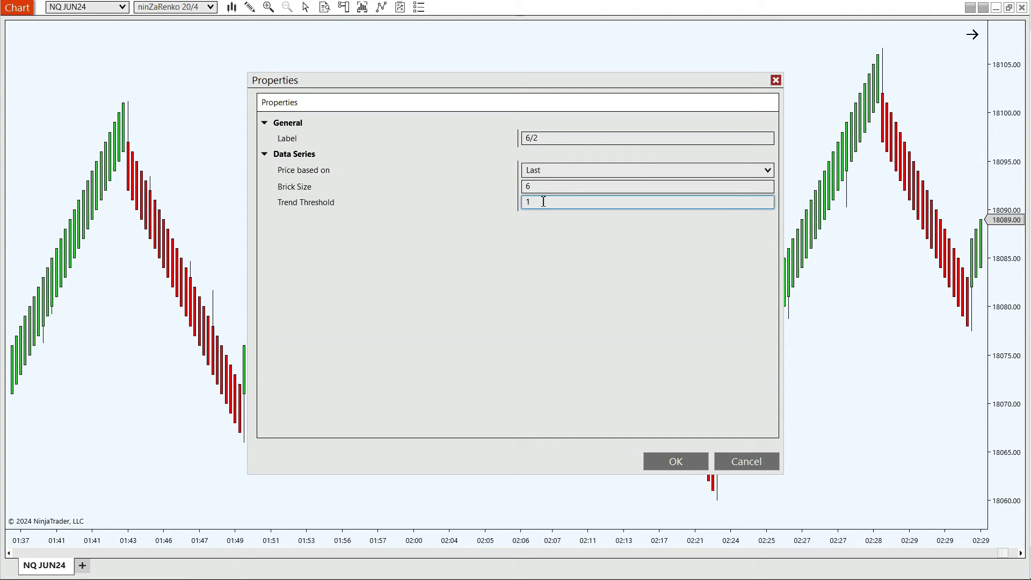
pyautogui.write('2')
pyautogui.click(681, 463)
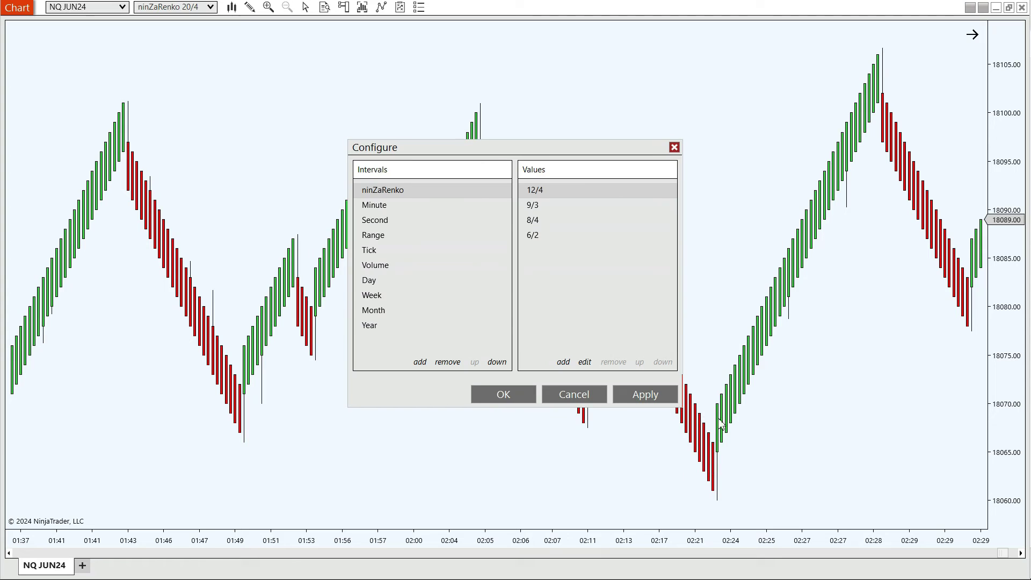
# Save the interval presets and switch the NQ JUN24 chart to ninZaRenko 9/3 bars
pyautogui.click(489, 394)
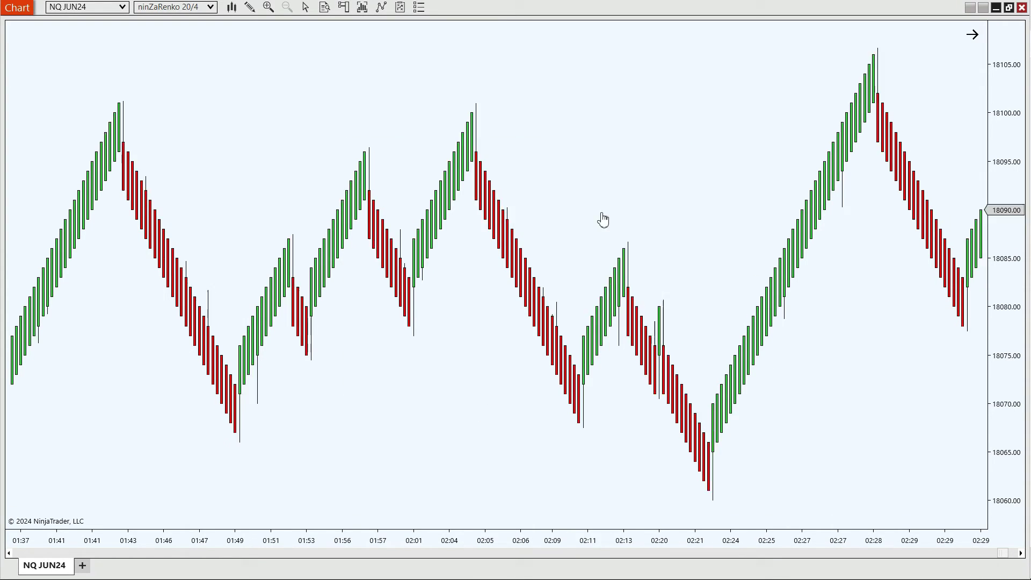
pyautogui.click(211, 8)
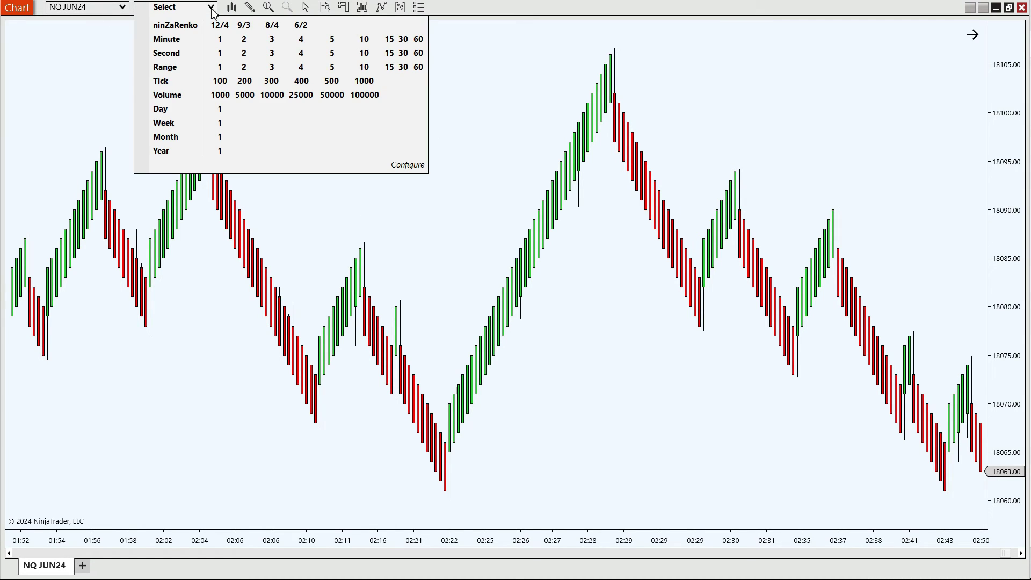
pyautogui.click(243, 25)
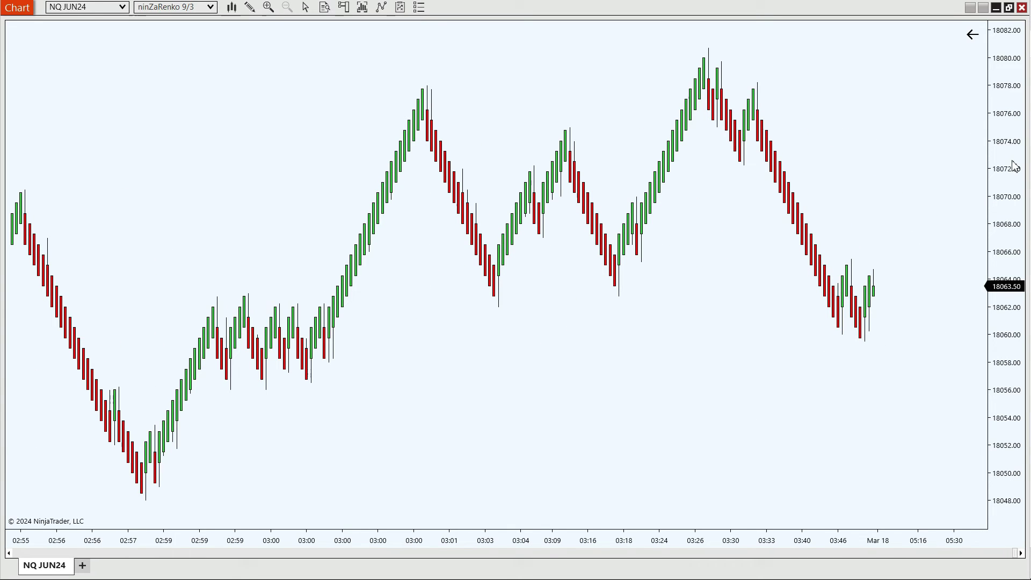
pyautogui.moveTo(476, 487); pyautogui.dragTo(729, 468)
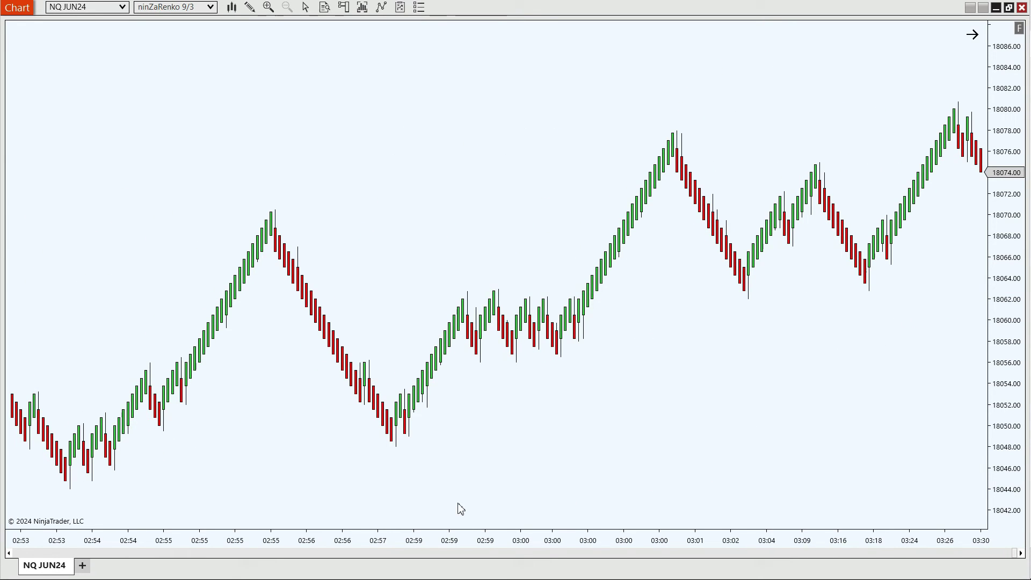
pyautogui.scroll(-5, 484, 296)
pyautogui.rightClick(509, 79)
# Add the RenkoKings_ThunderZilla indicator from the RenkoKings group to the NQ JUN24 chart
pyautogui.click(617, 160)
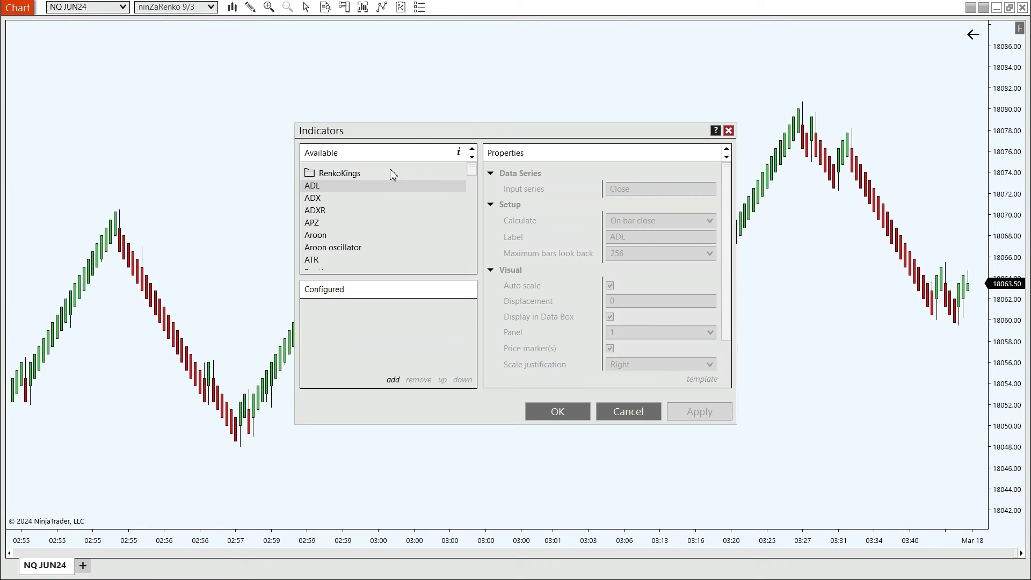
pyautogui.doubleClick(391, 173)
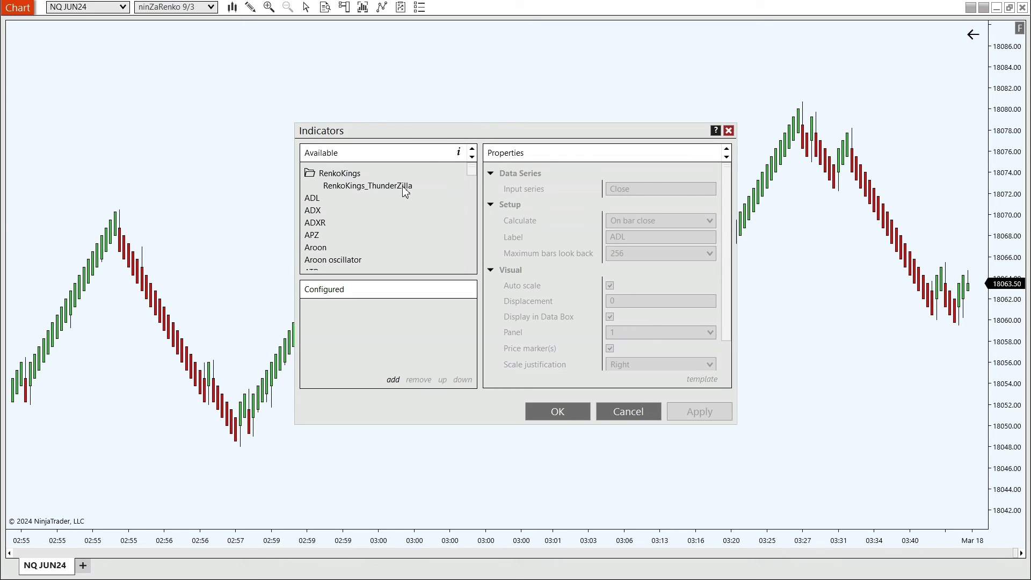
pyautogui.click(405, 188)
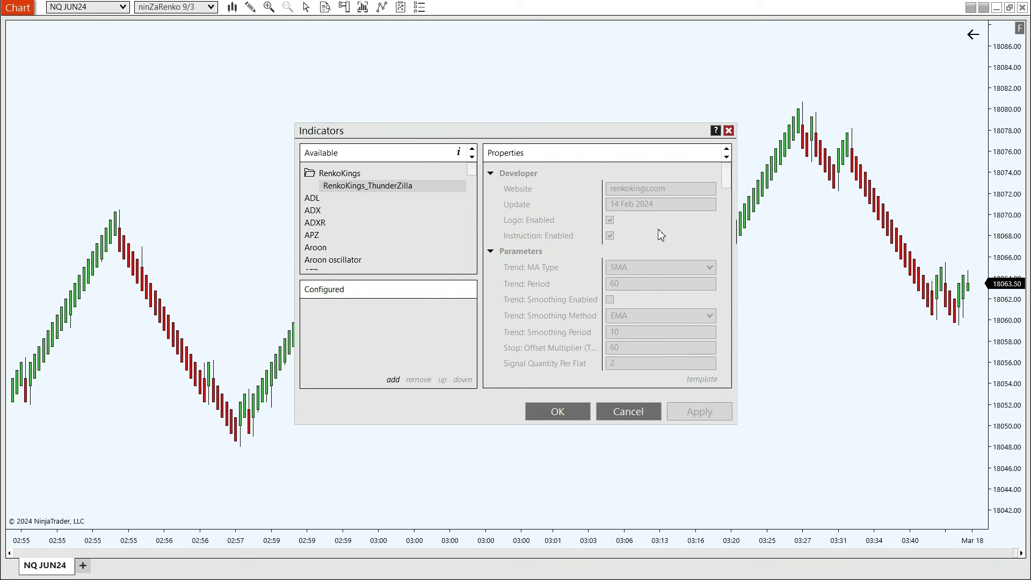
pyautogui.click(394, 380)
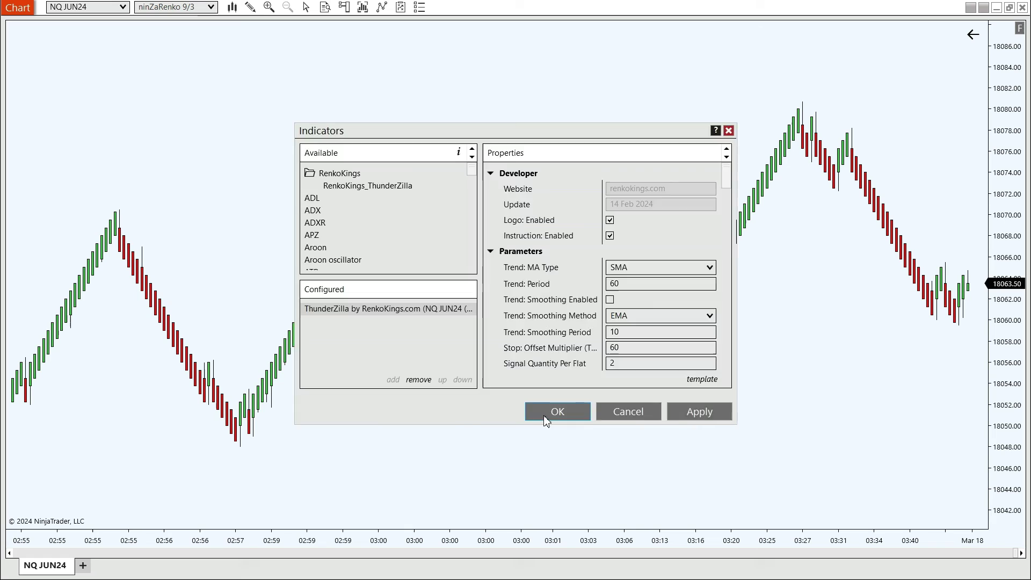
pyautogui.click(542, 413)
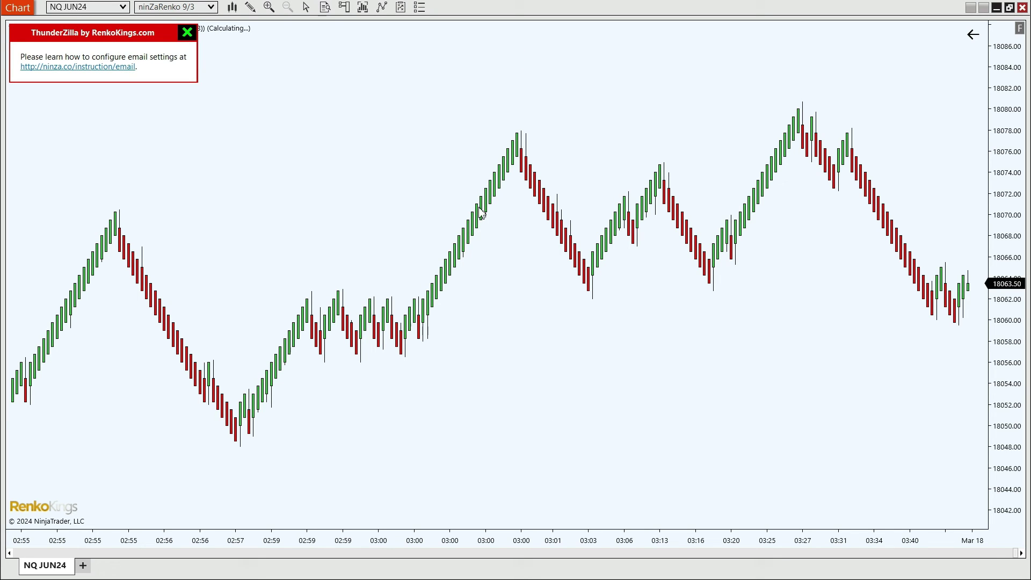
# Review ThunderZilla signals across the chart history, then switch to the ninZaRenko 12/4 preset
pyautogui.moveTo(856, 389); pyautogui.dragTo(729, 379)
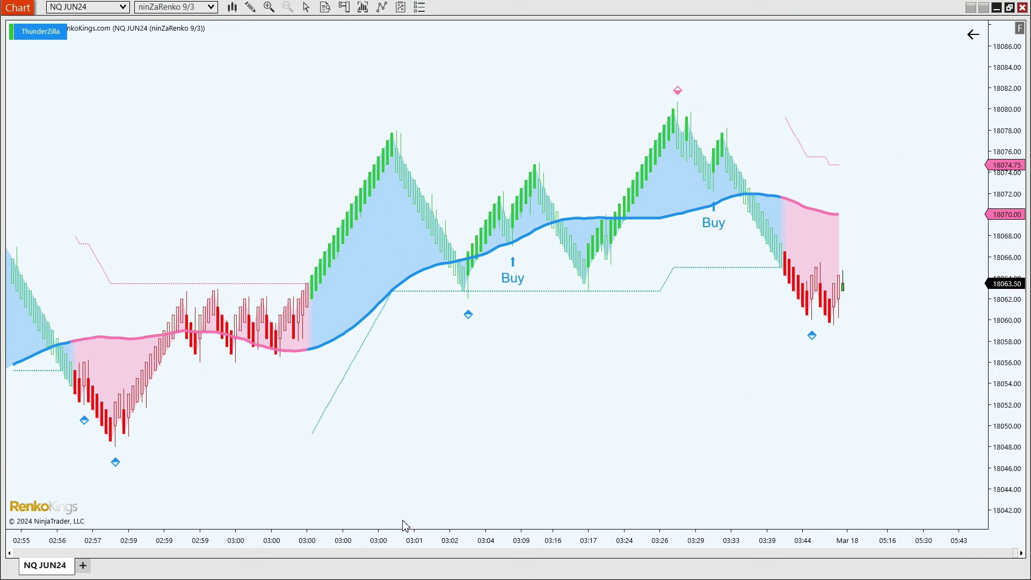
pyautogui.moveTo(410, 542); pyautogui.dragTo(483, 543)
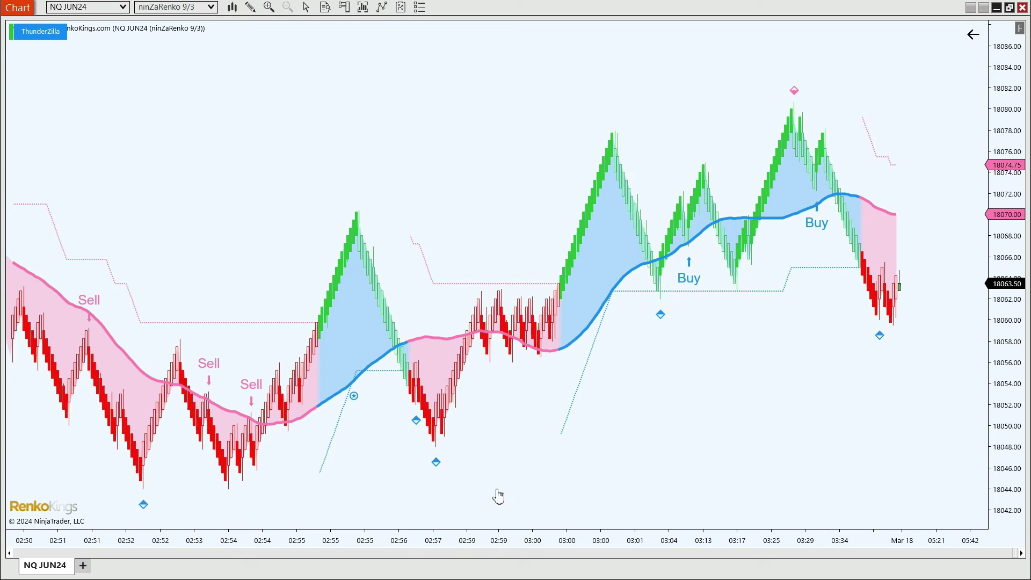
pyautogui.moveTo(499, 497); pyautogui.dragTo(660, 497)
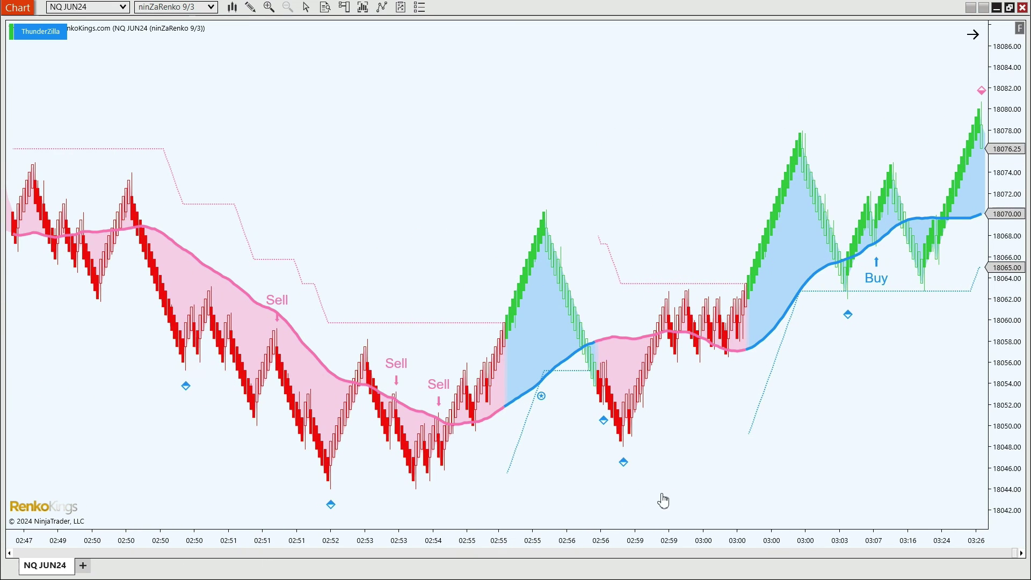
pyautogui.click(210, 9)
pyautogui.click(221, 38)
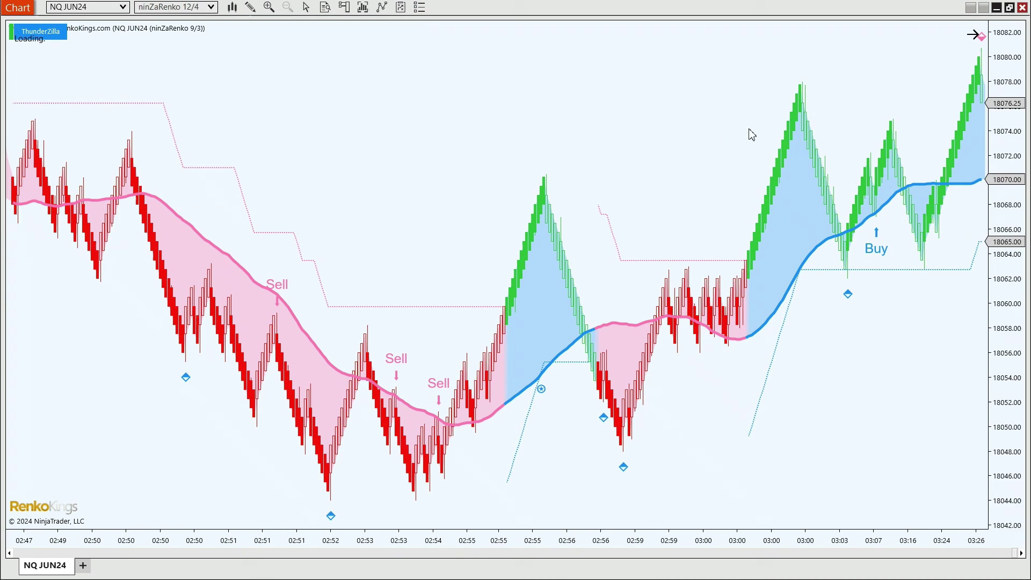